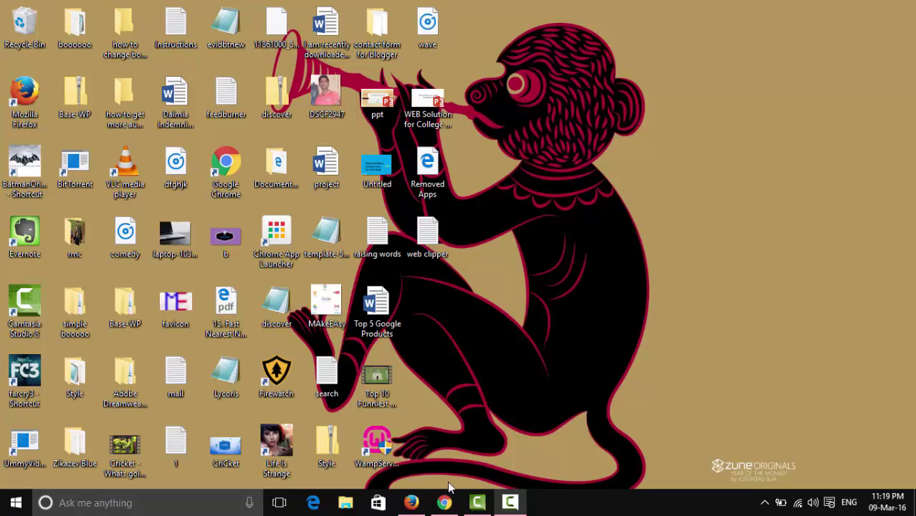
- Switch to the Google Chrome window from its taskbar thumbnail
mouse_move(445, 498)
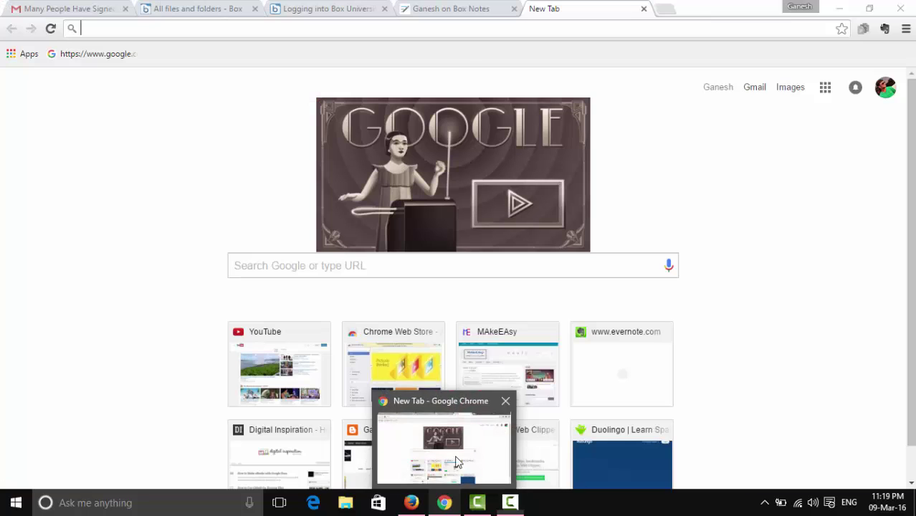
click(456, 462)
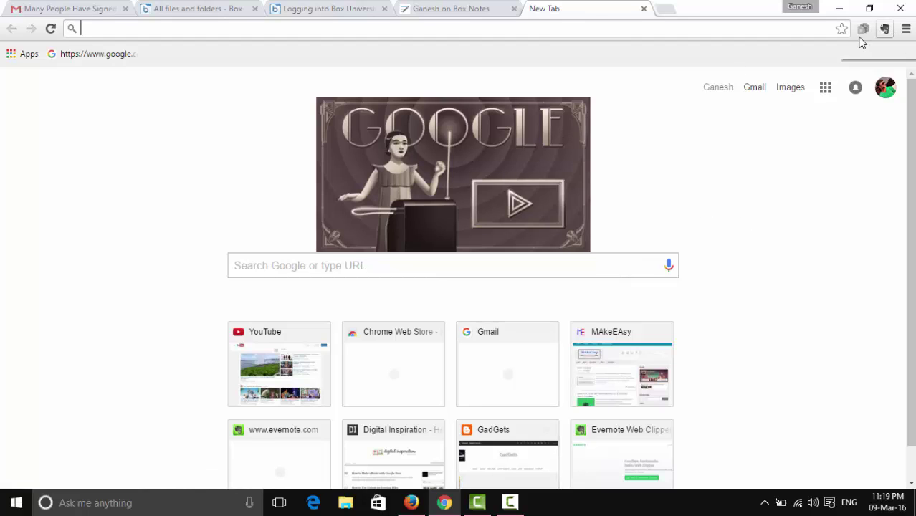
- Open the Chrome Web Store from Apps and search it for 'web clipper'
click(29, 54)
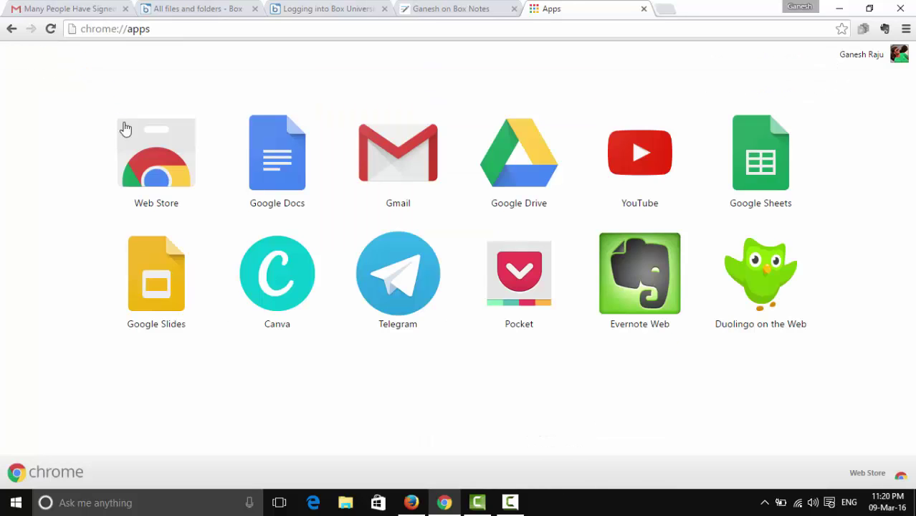
click(157, 190)
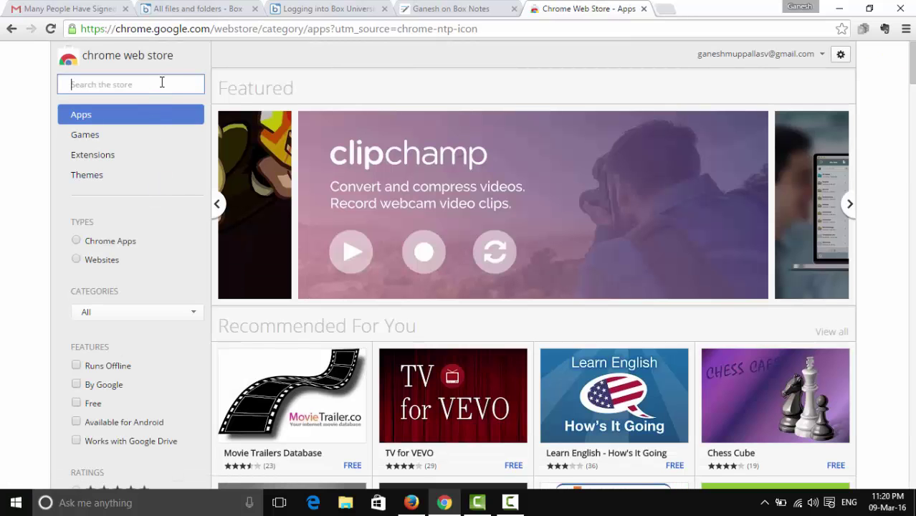
text(web )
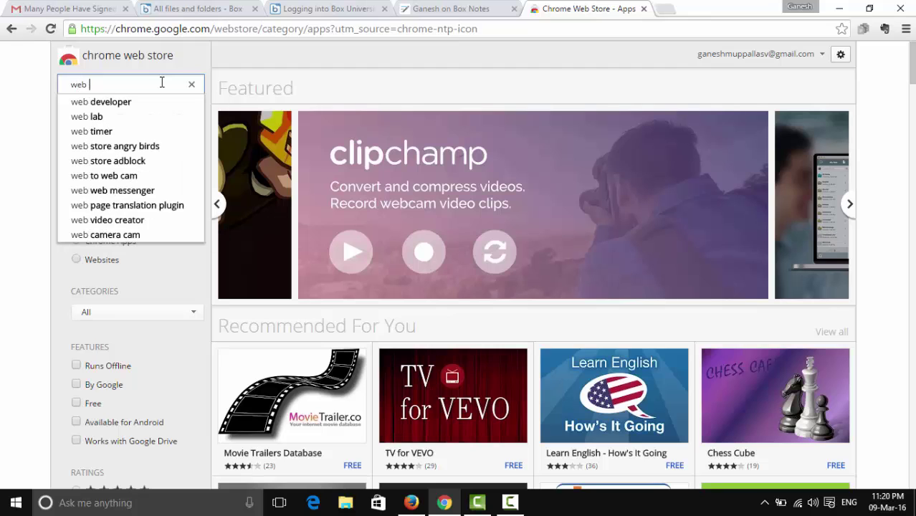
text(clippe)
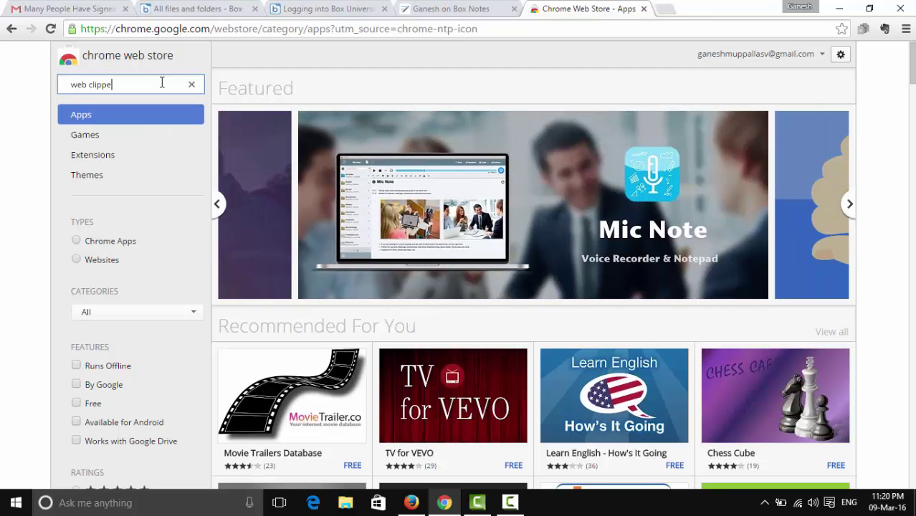
text(r)
key(Return)
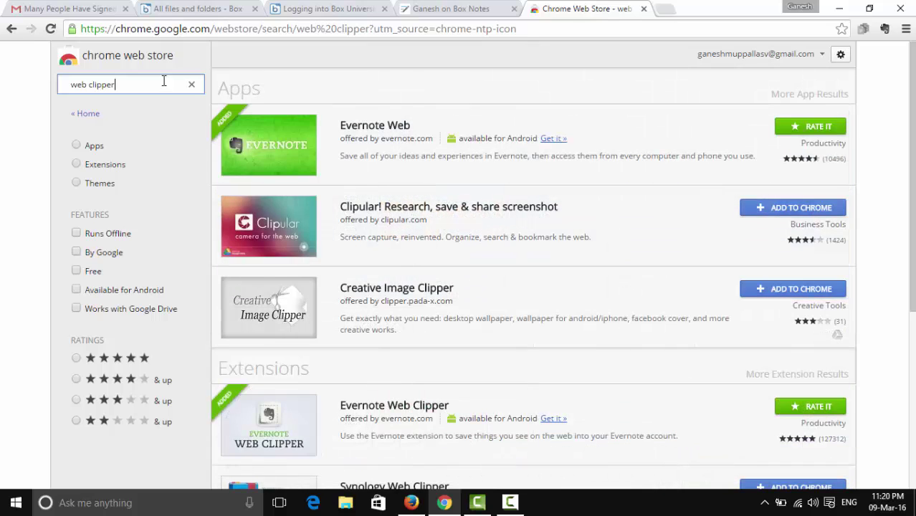
- View the Evernote Web app's details in the results, then close them
click(378, 131)
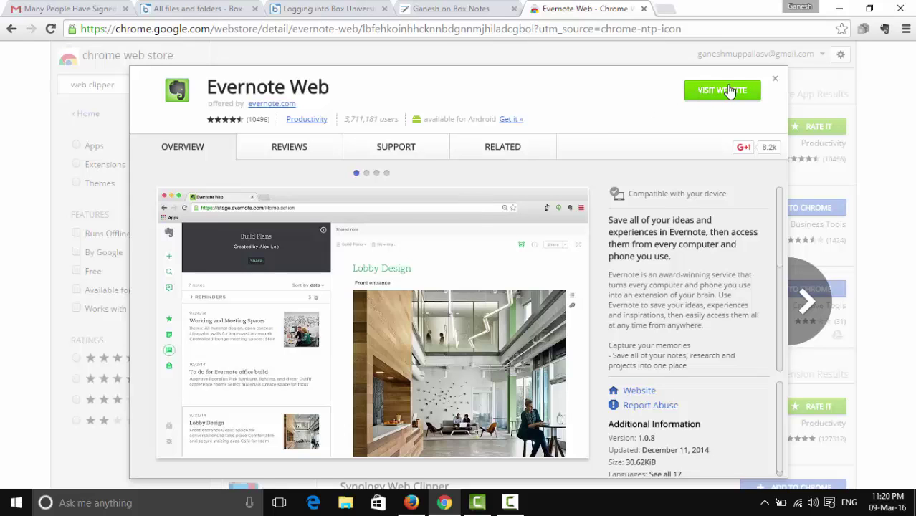
click(775, 79)
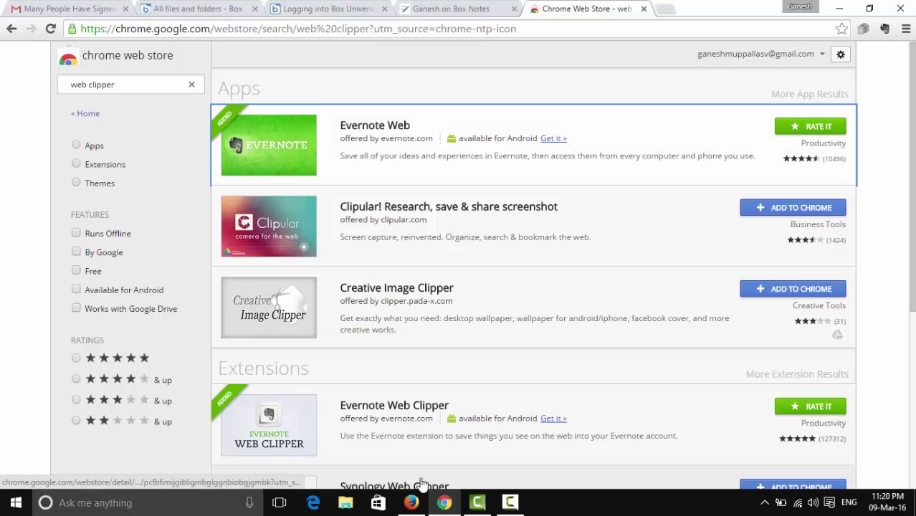
mouse_move(410, 507)
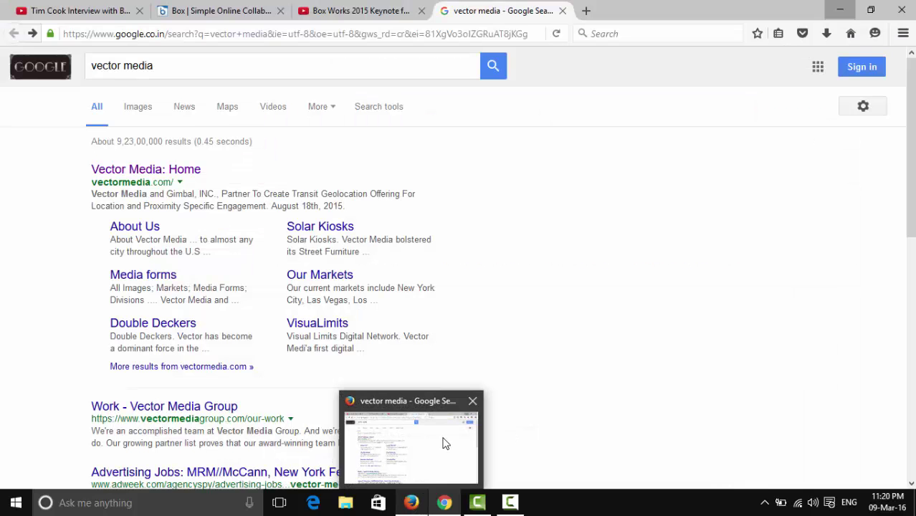
- Switch to Firefox and open the Add-ons Manager from the main menu
click(444, 439)
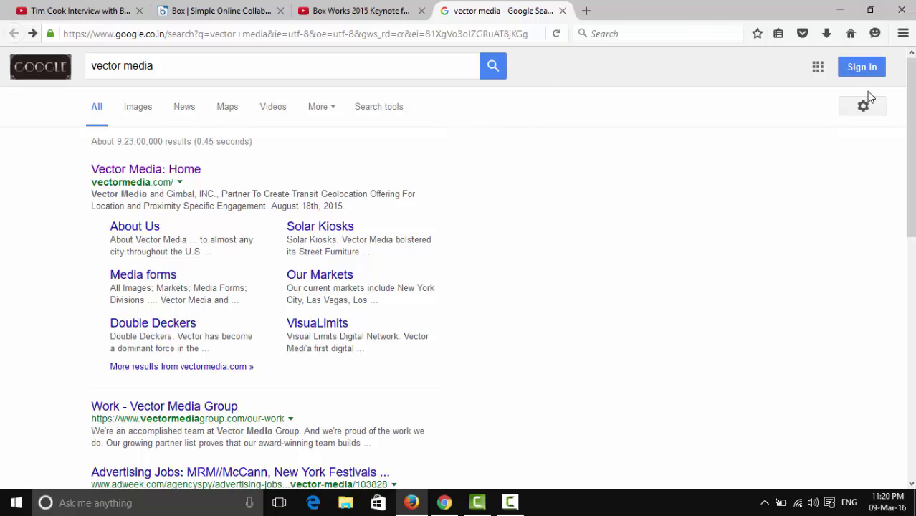
click(902, 33)
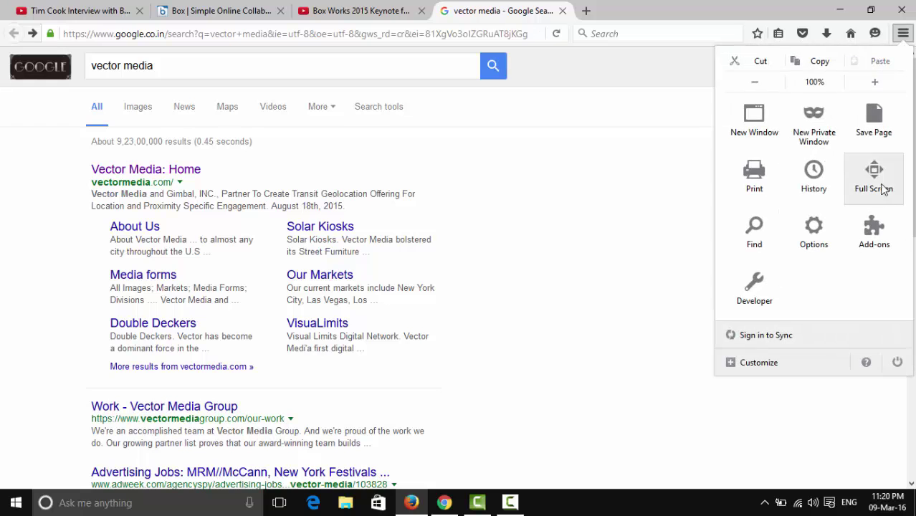
click(873, 236)
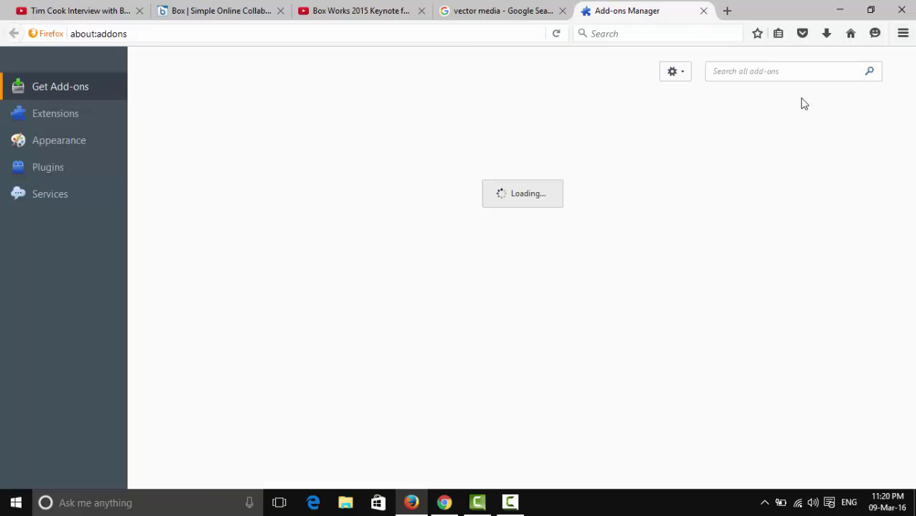
- Search add-ons for 'web clipper', install Evernote Web Clipper, and open a new tab
click(782, 72)
text(w)
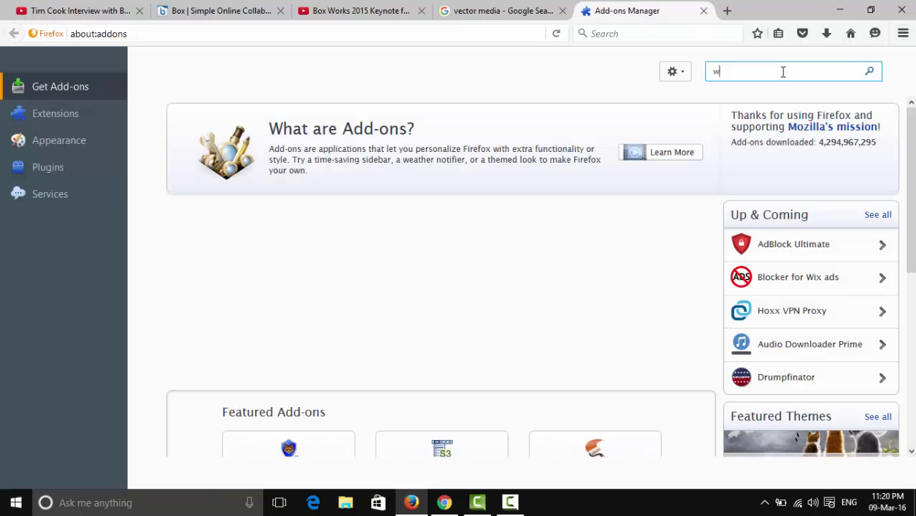
text(eb clipper)
key(Return)
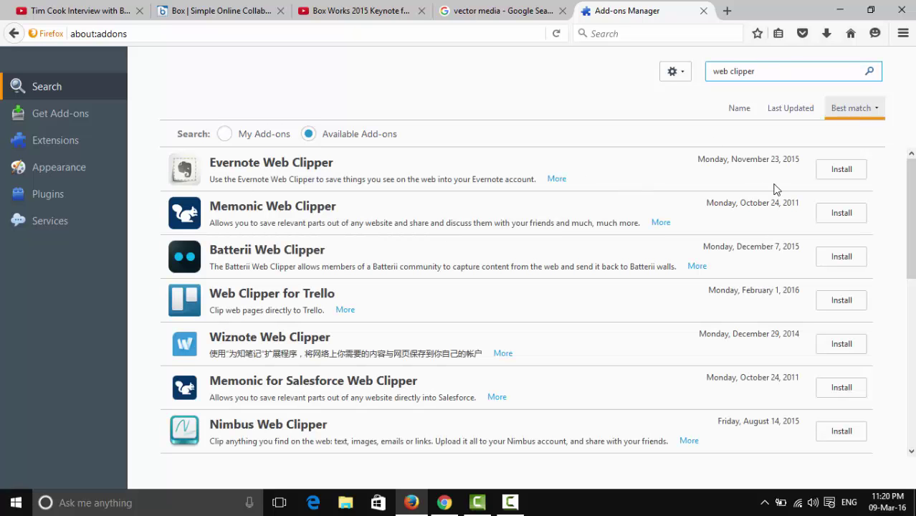
click(841, 175)
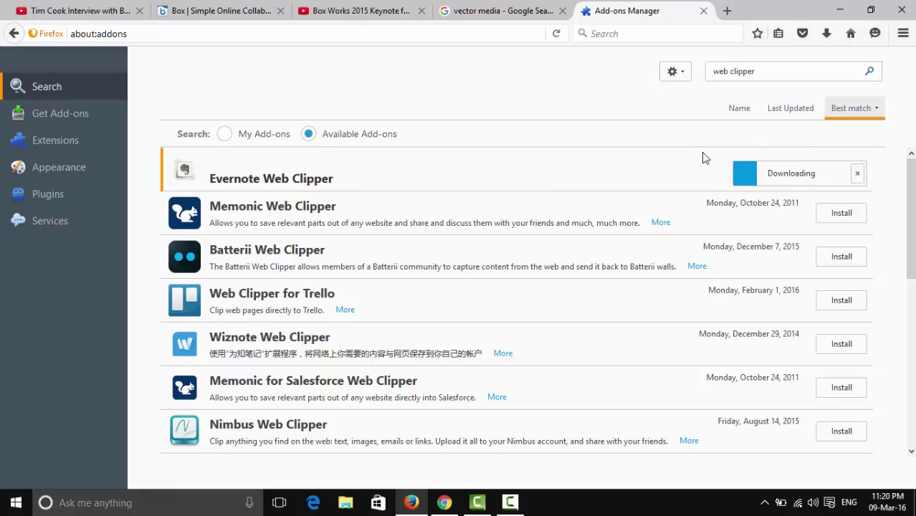
click(727, 11)
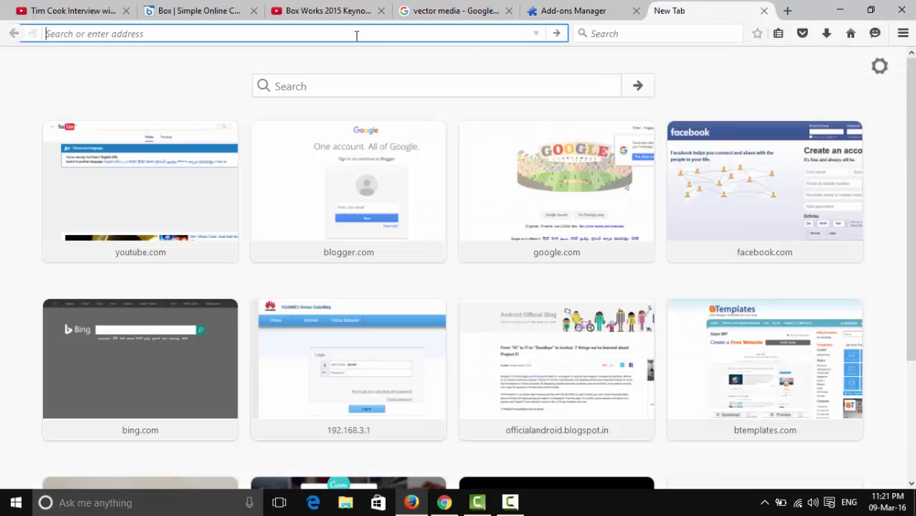
- Enter the address 'evernot/webclipper' and return to the Google results for web clipper
text(evernot/)
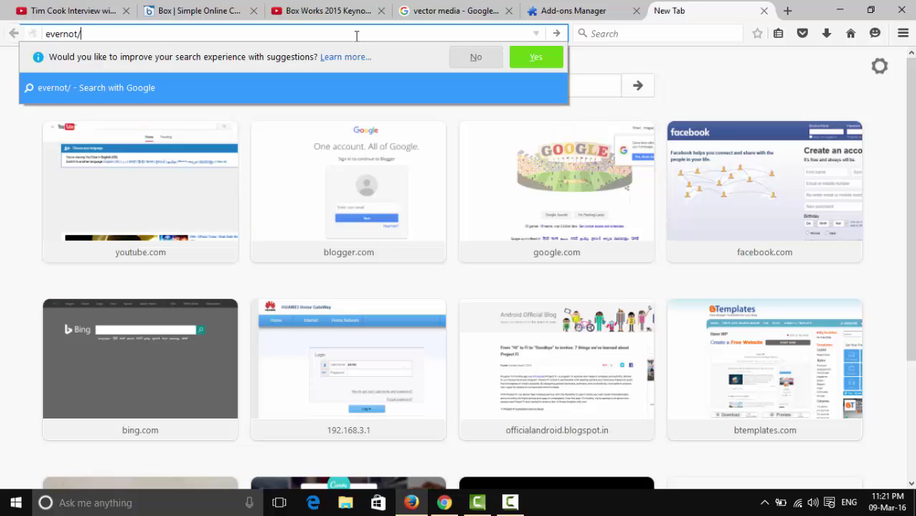
text(web)
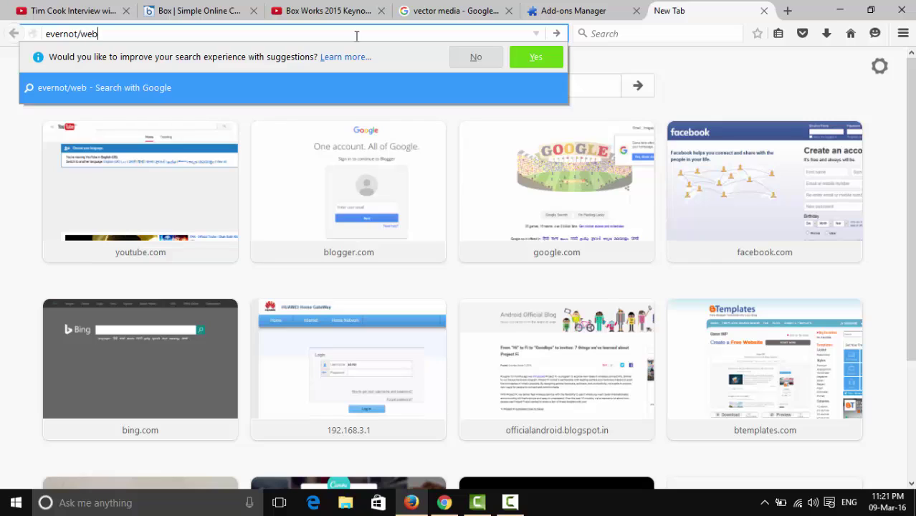
text(clipper)
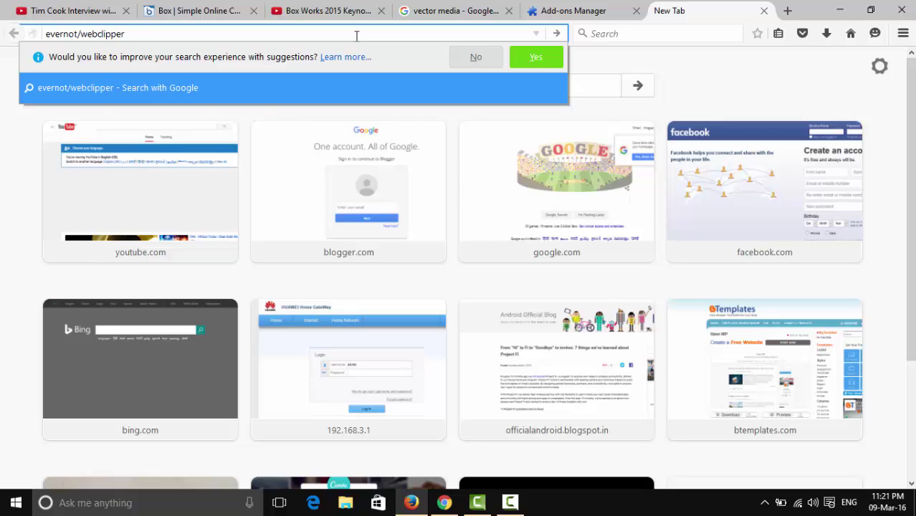
key(Return)
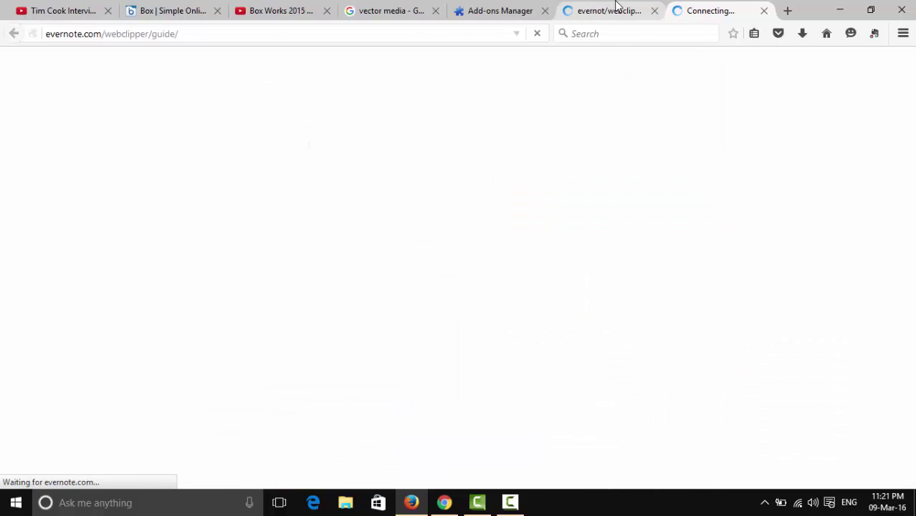
click(615, 5)
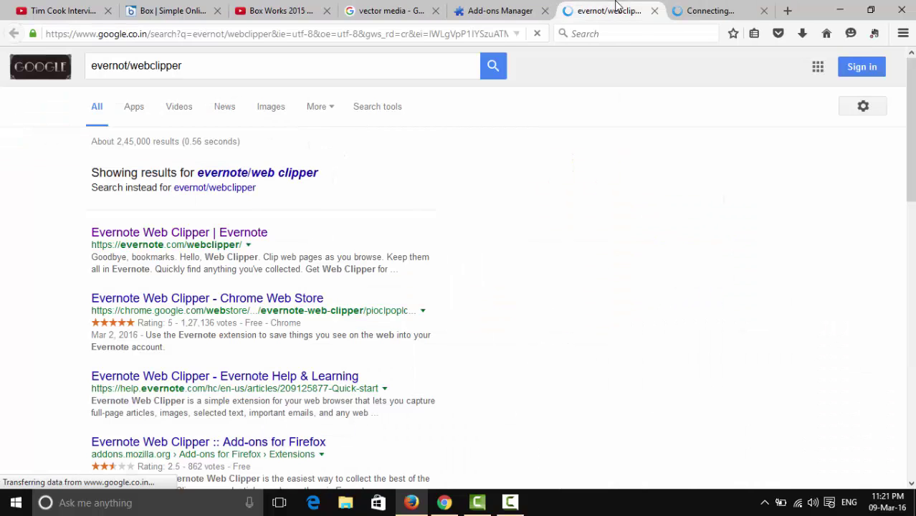
click(687, 4)
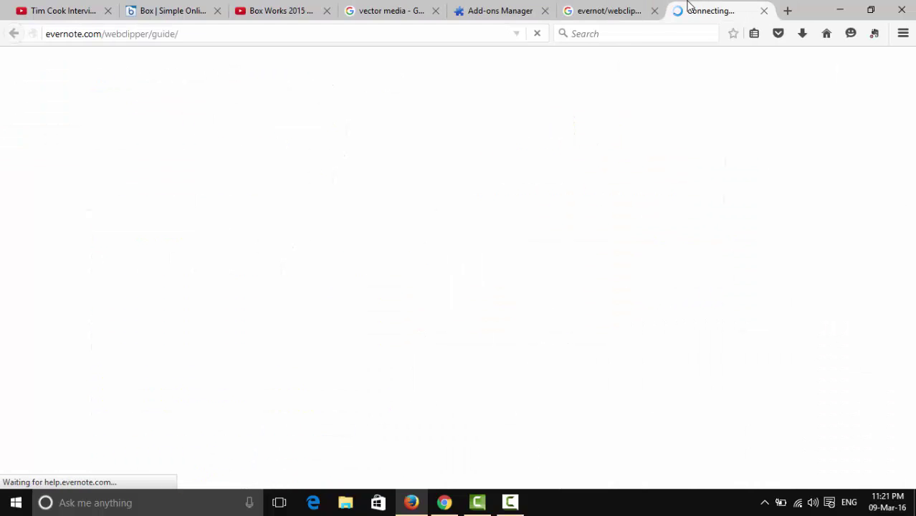
click(605, 6)
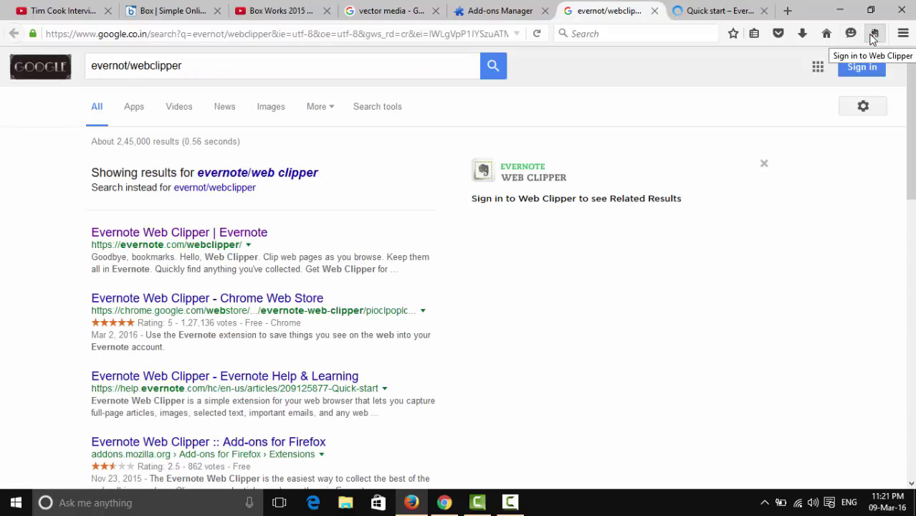
- Browse the Evernote Quick start help page and open its Clip web pages article
click(716, 10)
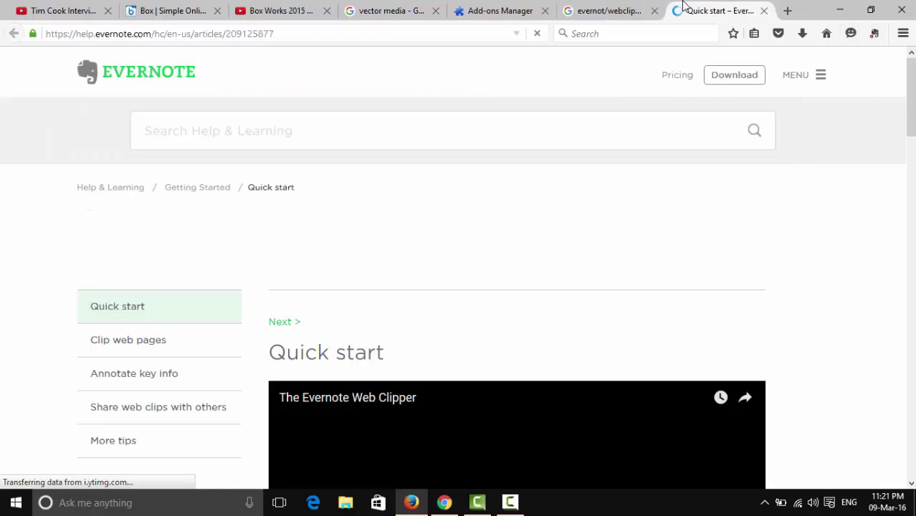
scroll(423, 203, down, 15)
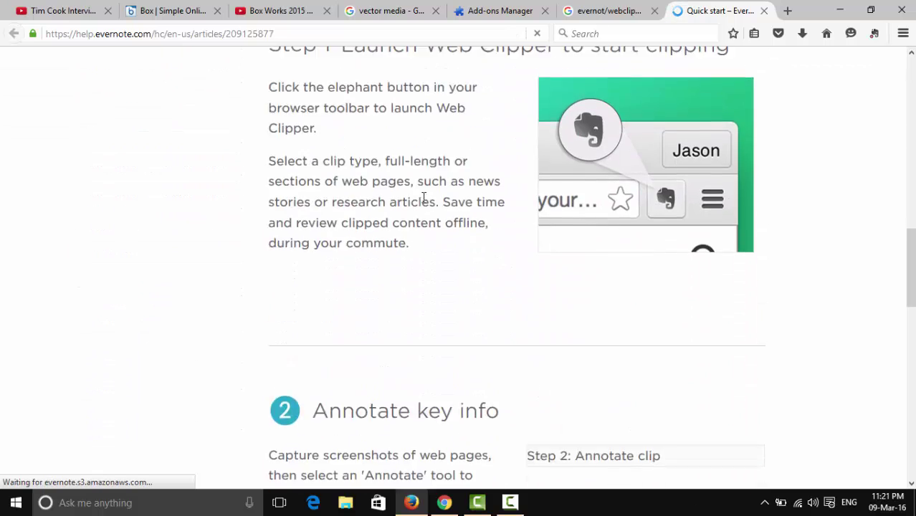
scroll(423, 198, up, 15)
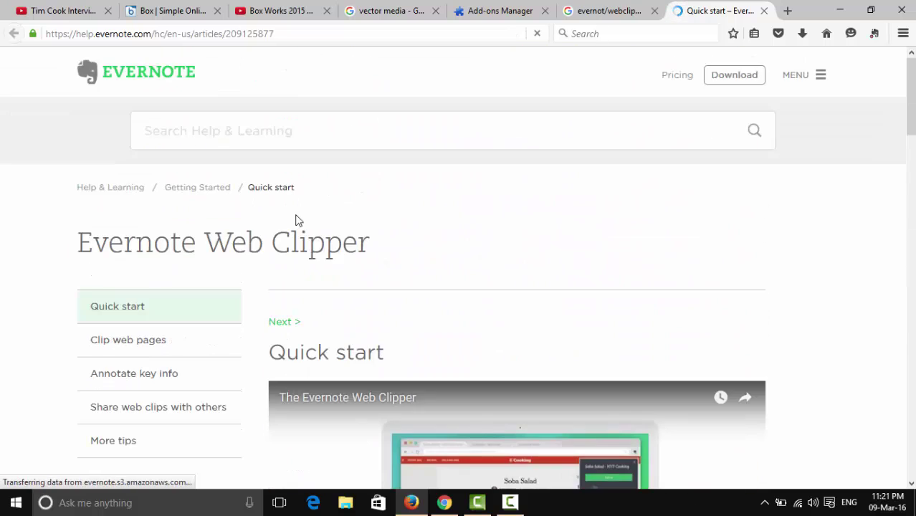
scroll(217, 274, down, 2)
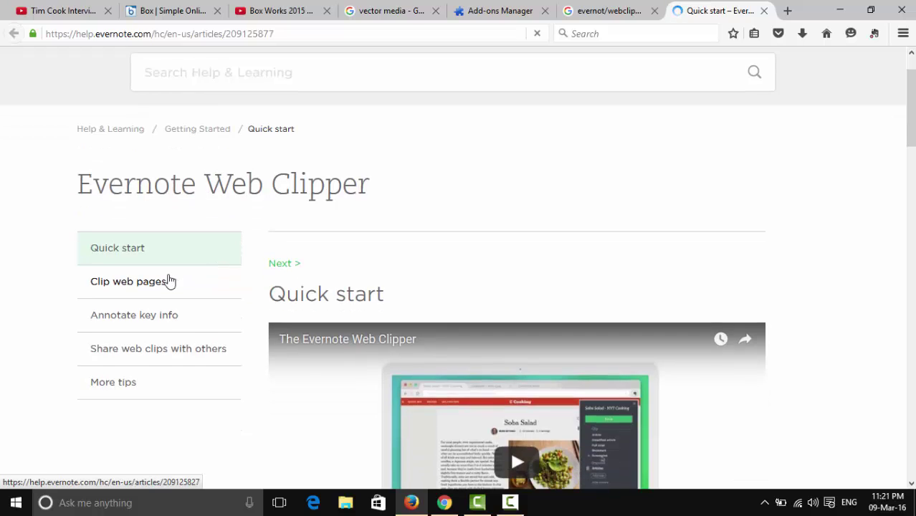
click(169, 281)
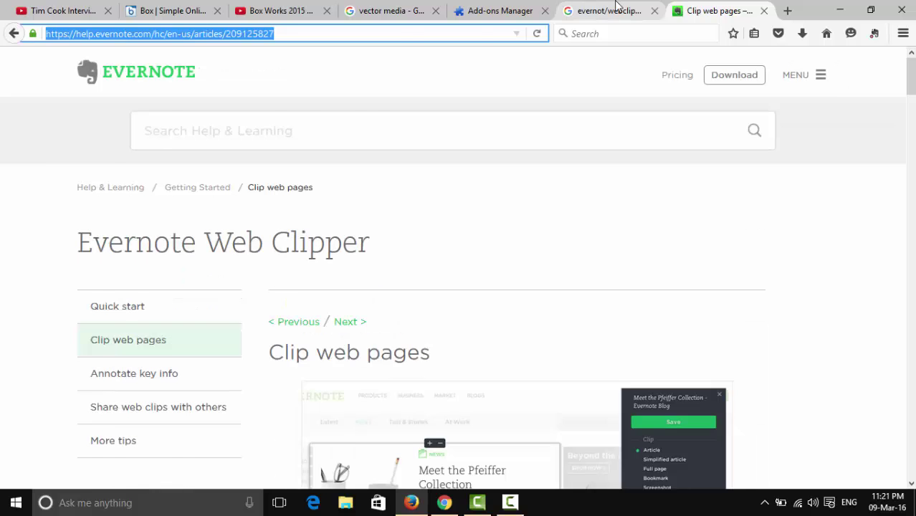
- Open the Evernote Web Clipper page from Google, then bring Chrome back to the front
click(613, 10)
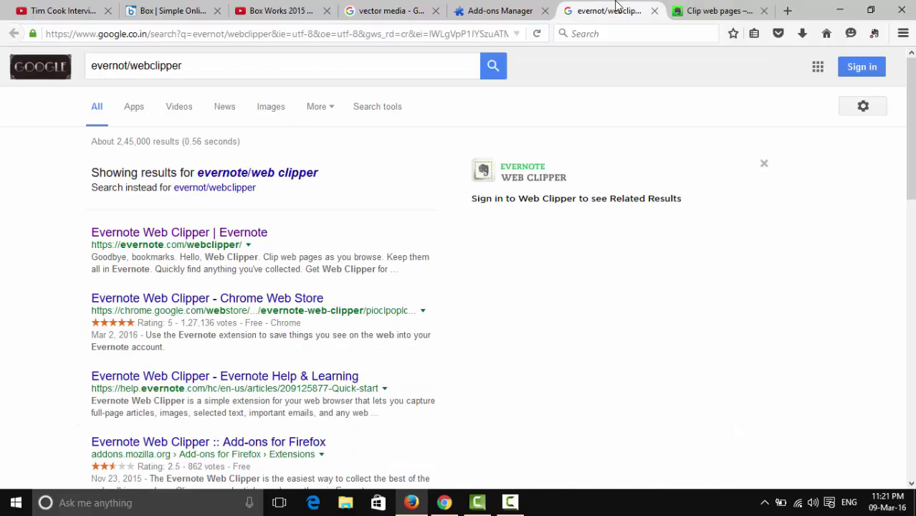
click(220, 234)
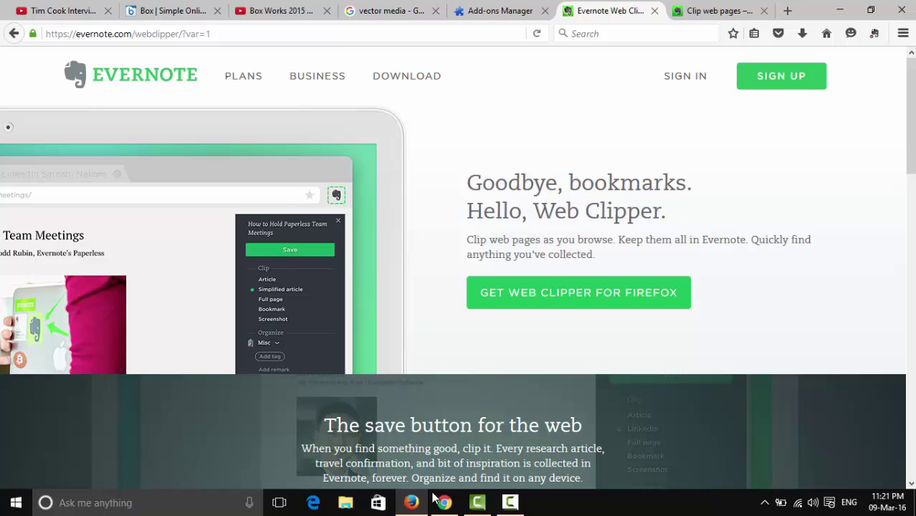
mouse_move(444, 502)
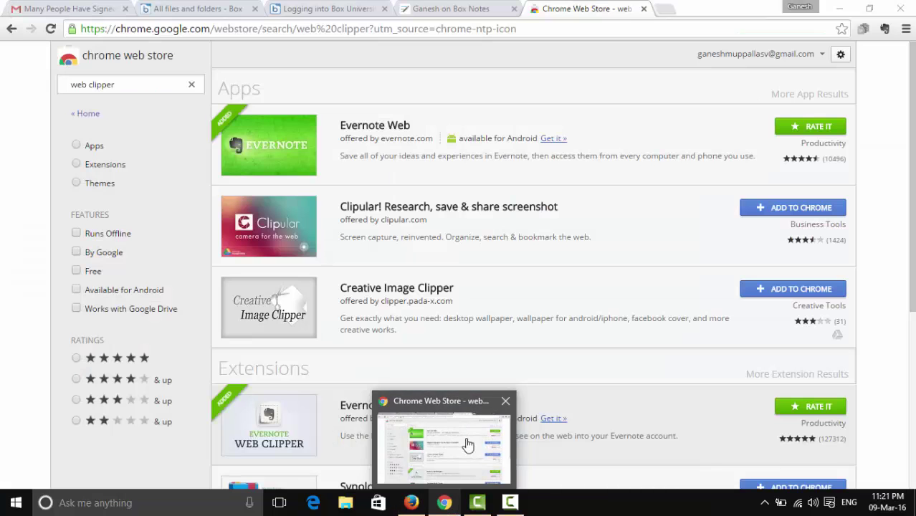
click(467, 444)
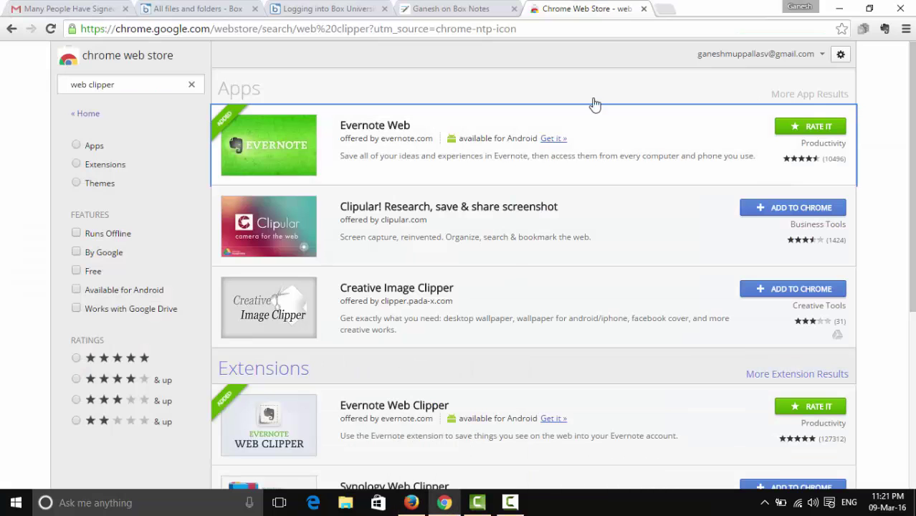
- Close the Web Store tab and open makeeasyfu.blogspot.com in a new tab
click(644, 9)
click(533, 8)
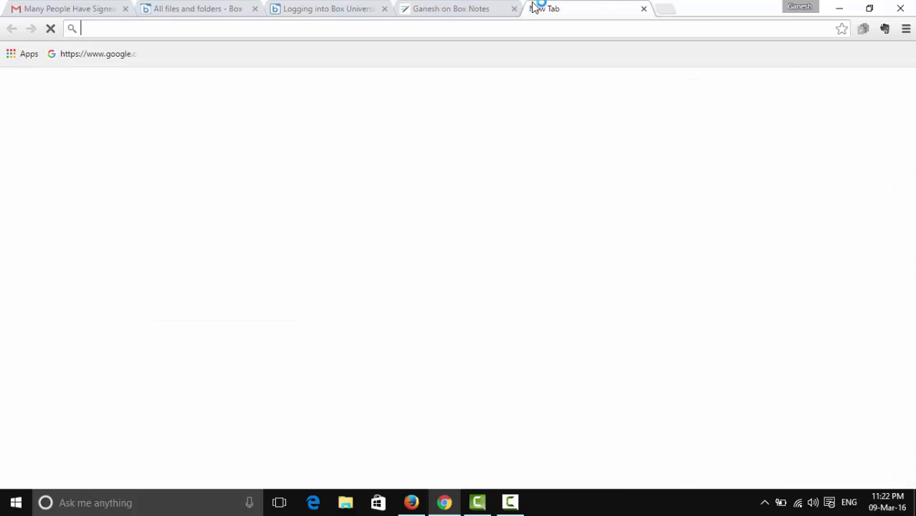
text(makeeasyfu.blogspot.com)
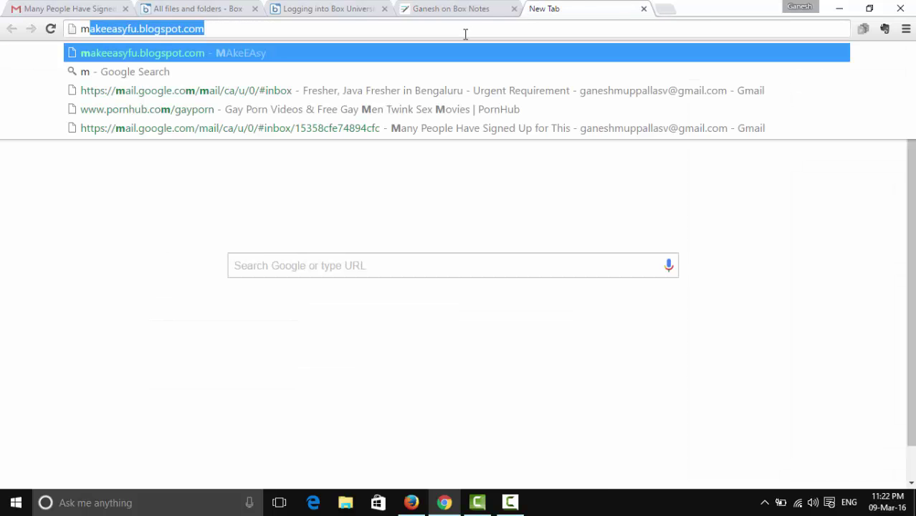
key(Return)
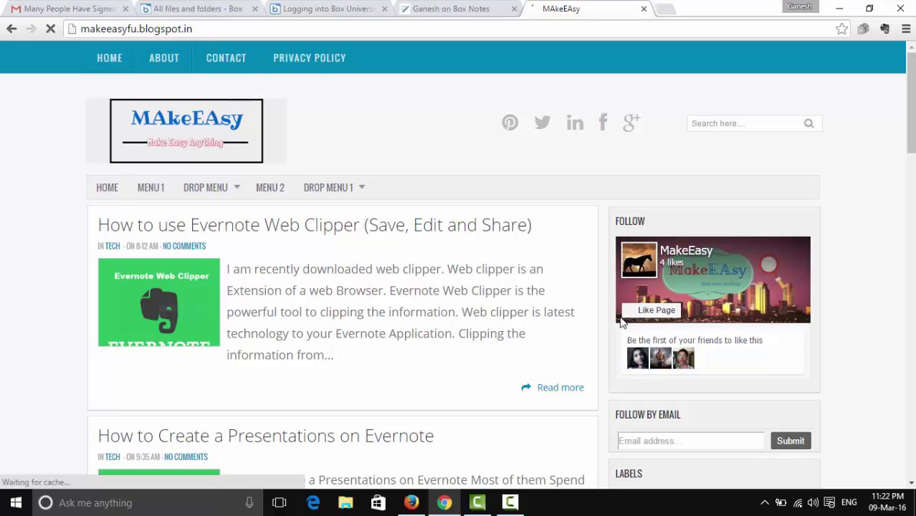
- Skim the Evernote Web Clipper post, return HOME, and open the Web Clipper panel
click(434, 232)
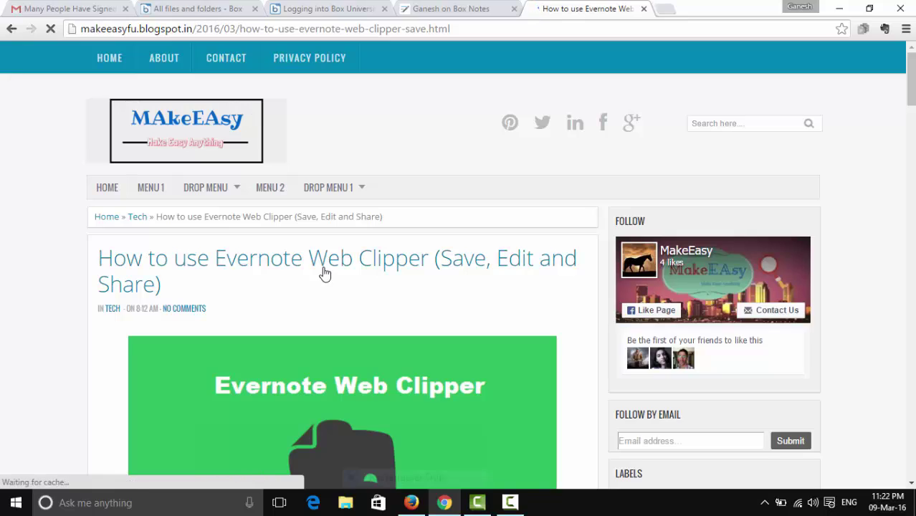
scroll(324, 274, down, 5)
scroll(324, 272, down, 14)
scroll(322, 269, up, 8)
scroll(324, 267, up, 11)
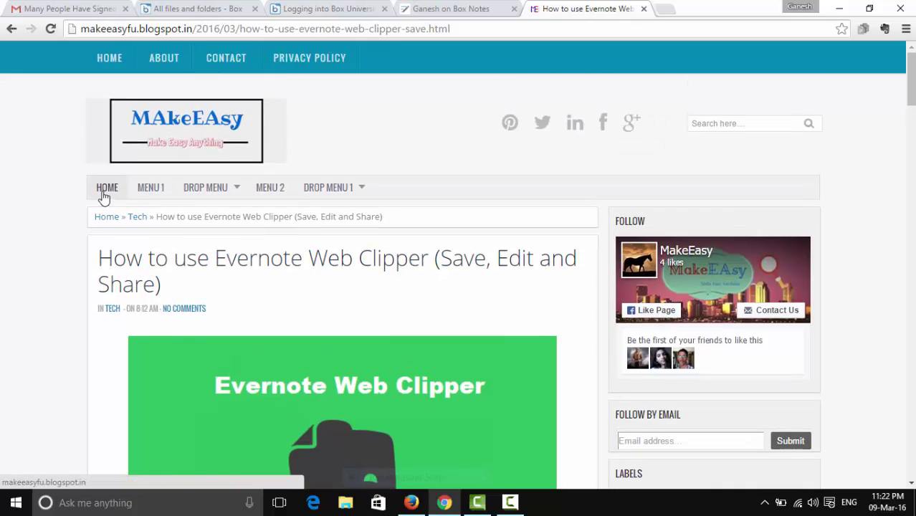
click(117, 66)
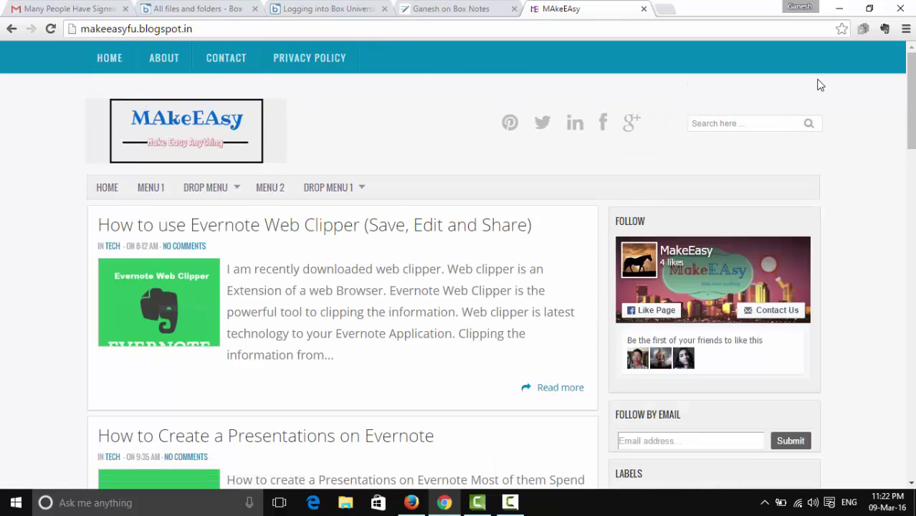
click(886, 31)
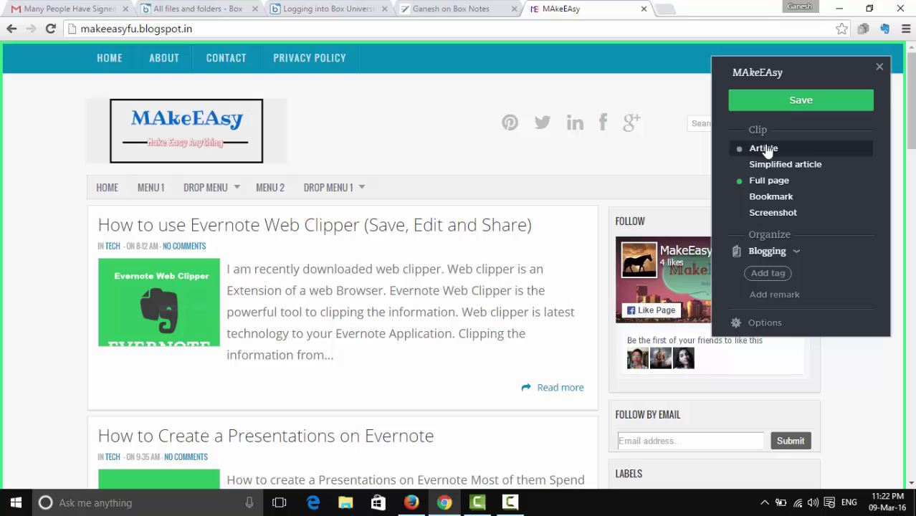
- Set the clip type to Article, then open the Web Clipper post with the clipper
click(764, 148)
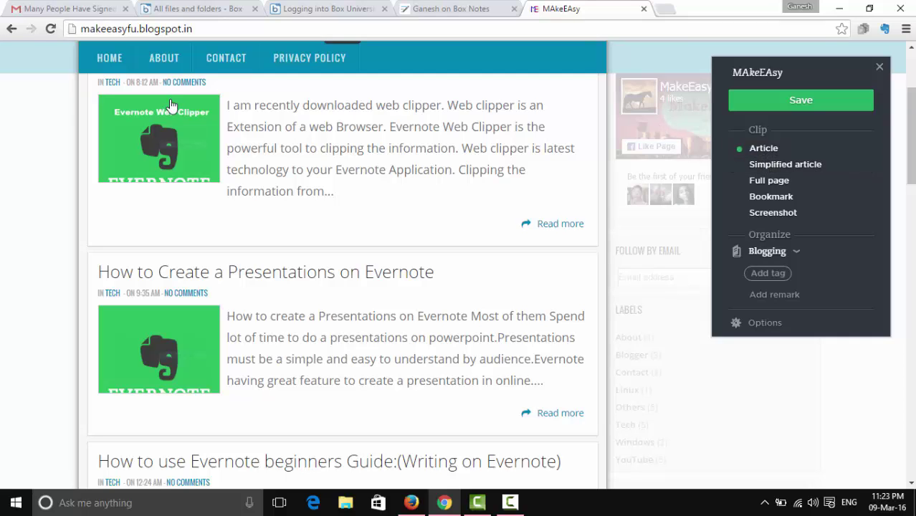
scroll(430, 135, up, 2)
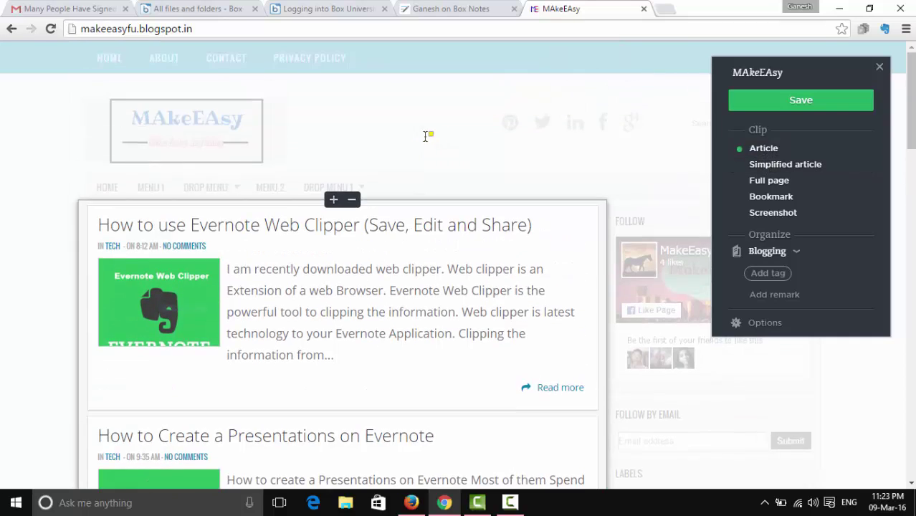
click(208, 230)
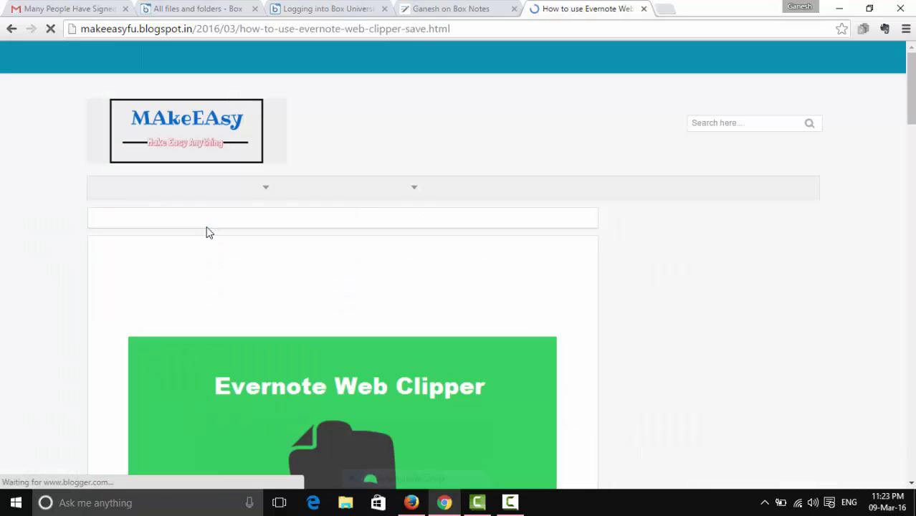
click(885, 30)
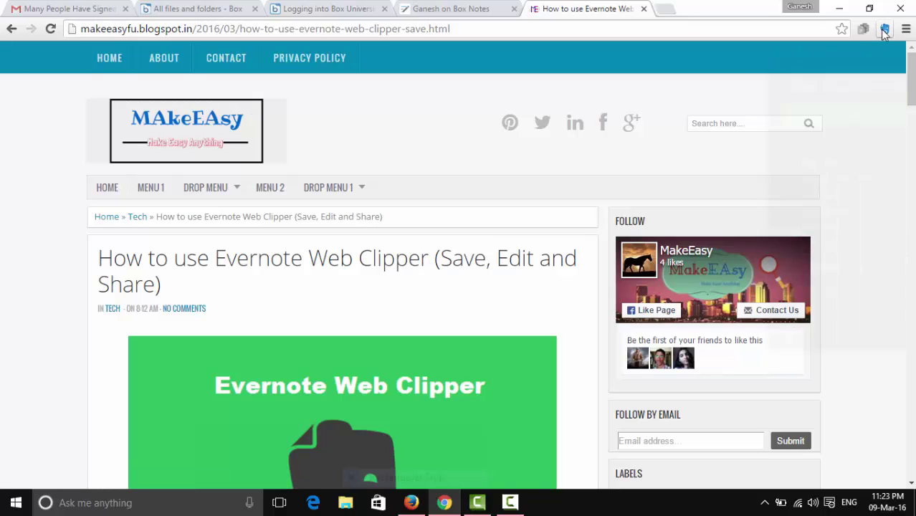
click(884, 30)
- Reopen the clipper on the post, dismiss Cortana, and choose Simplified article
scroll(554, 263, down, 9)
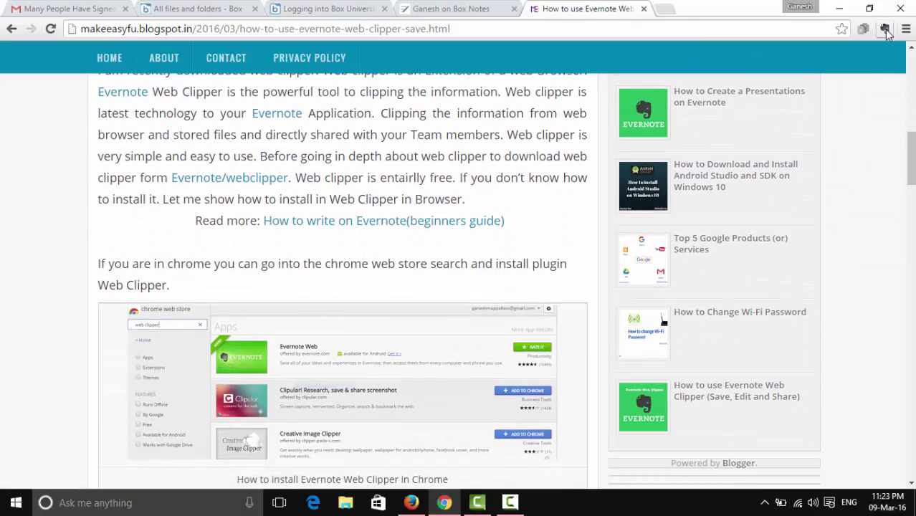
click(884, 30)
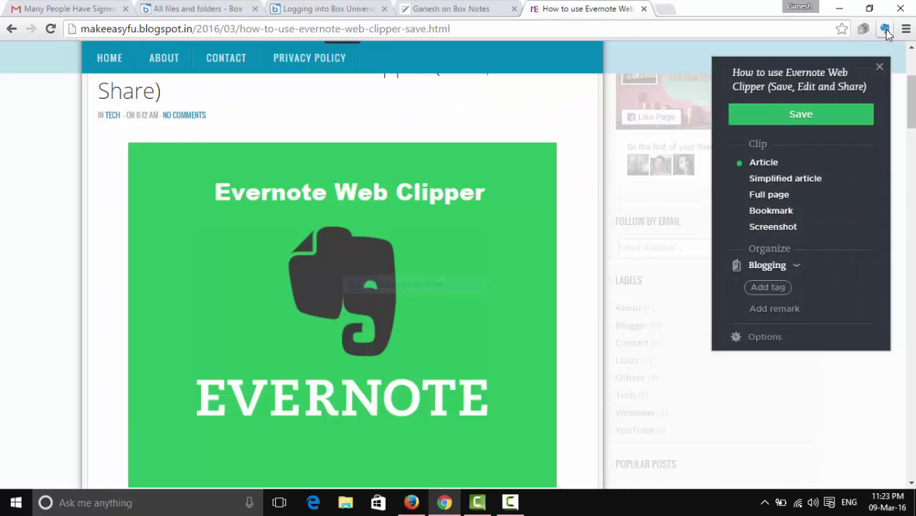
scroll(439, 234, down, 4)
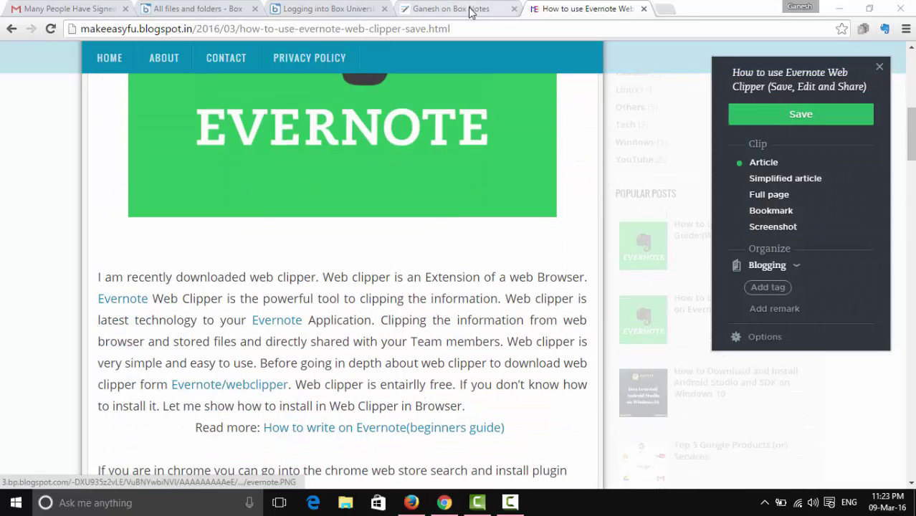
key(super+s)
click(487, 236)
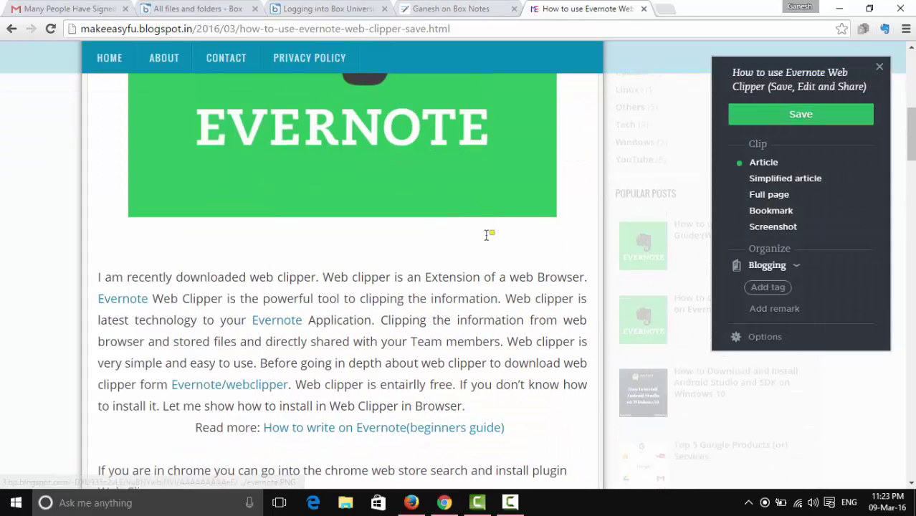
scroll(487, 235, down, 15)
scroll(487, 235, down, 15)
scroll(488, 236, up, 4)
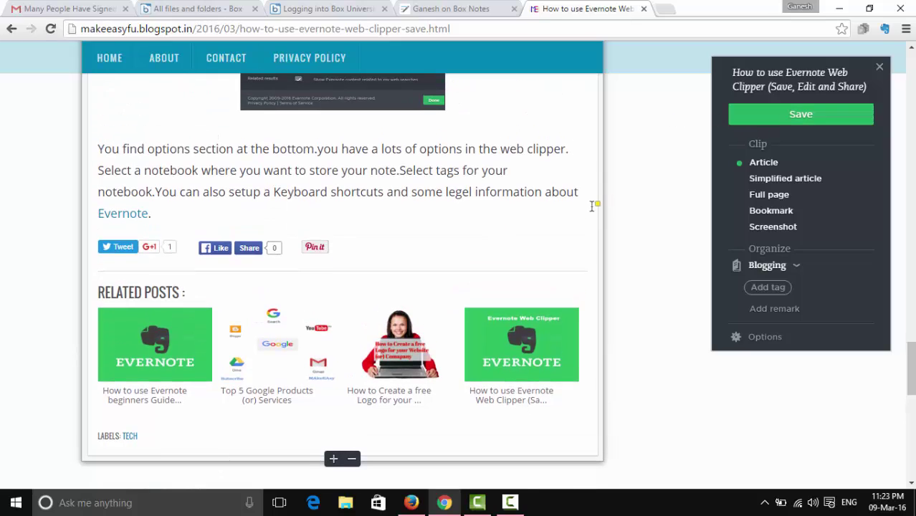
scroll(593, 204, up, 10)
scroll(592, 204, up, 10)
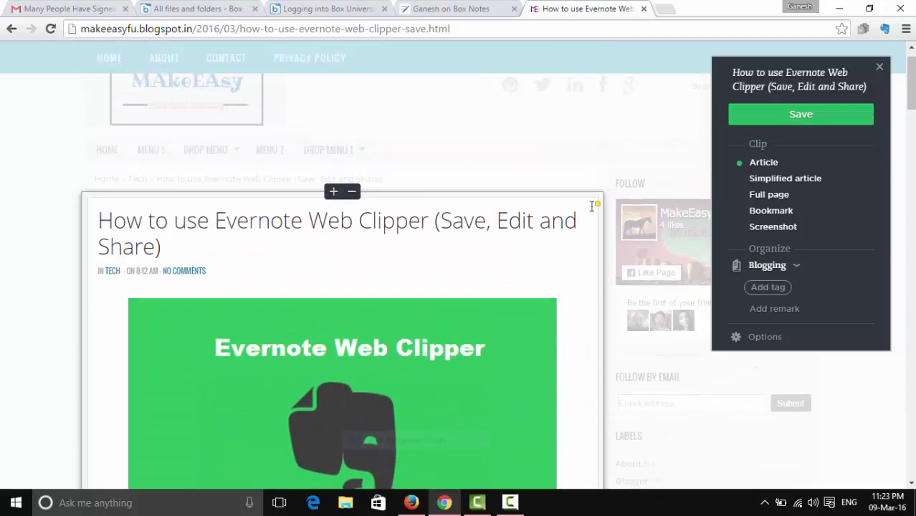
click(783, 179)
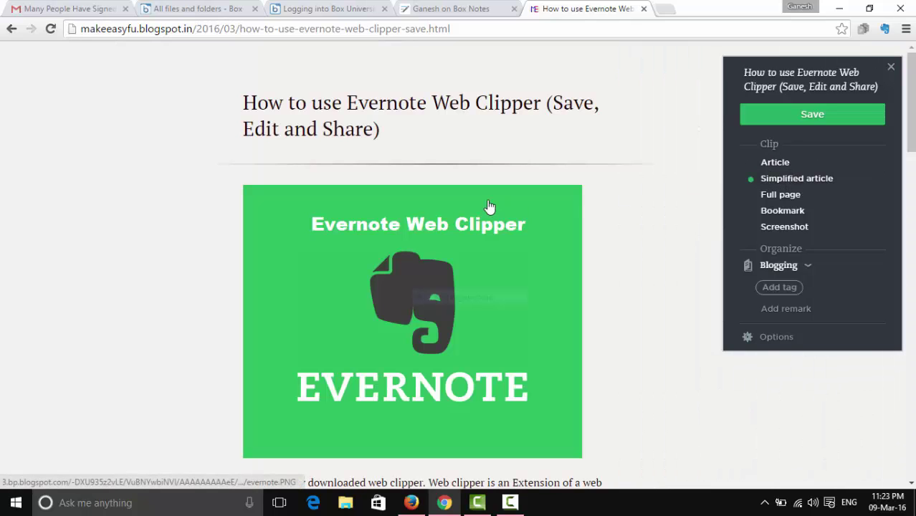
- Scroll the simplified preview, briefly revert to Article, then reselect Simplified article
scroll(488, 207, down, 5)
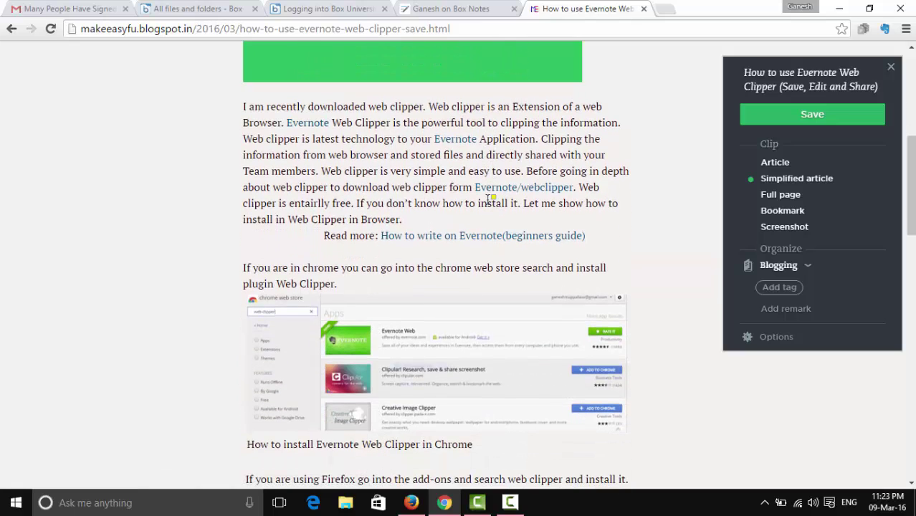
scroll(488, 199, down, 3)
scroll(488, 199, down, 6)
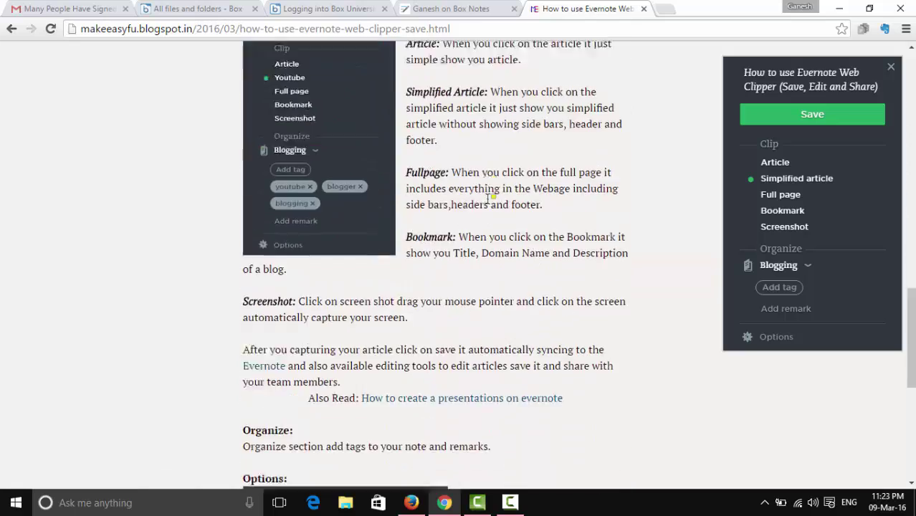
scroll(488, 199, down, 1)
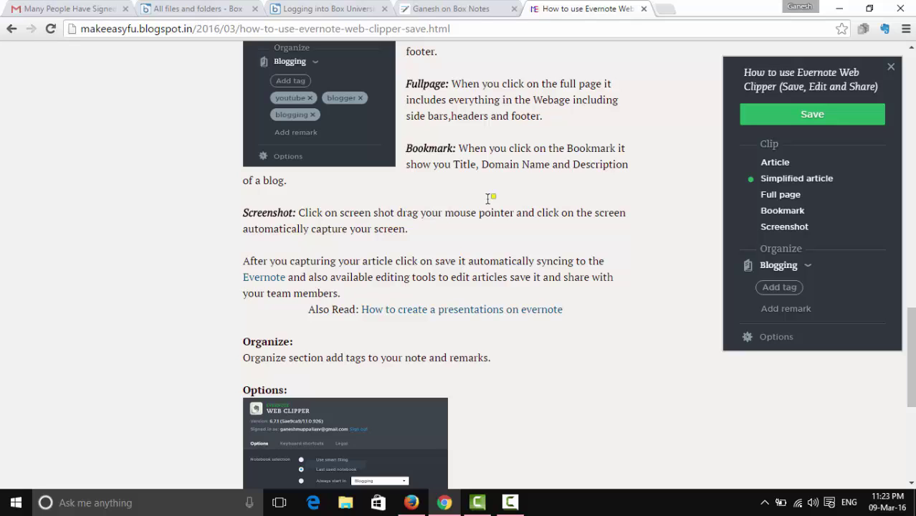
key(Up)
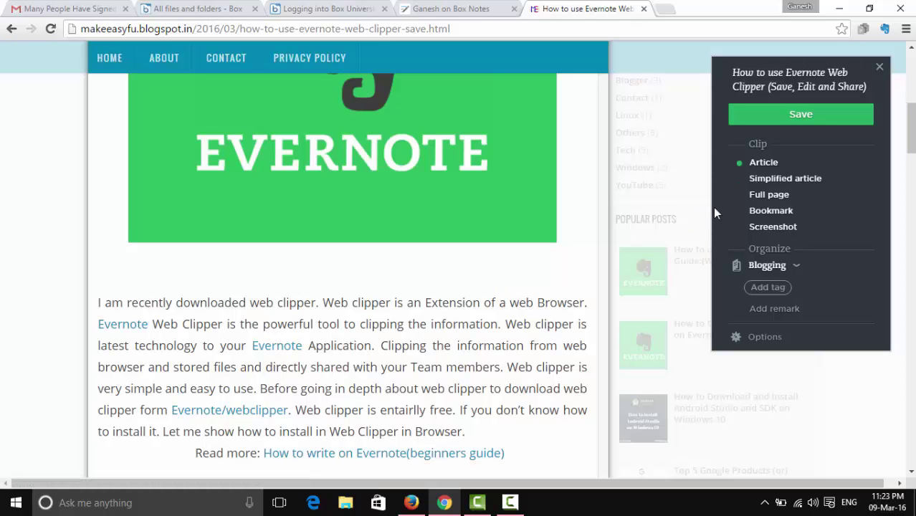
click(763, 179)
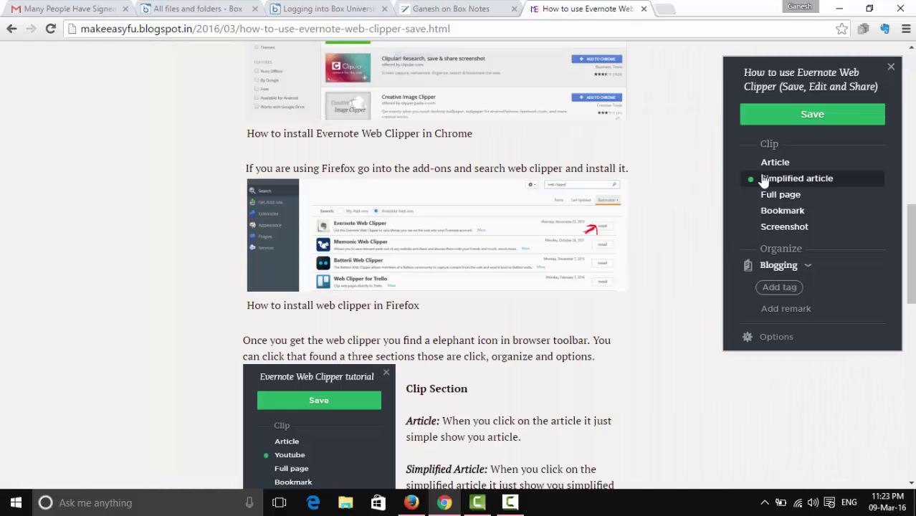
scroll(446, 229, up, 10)
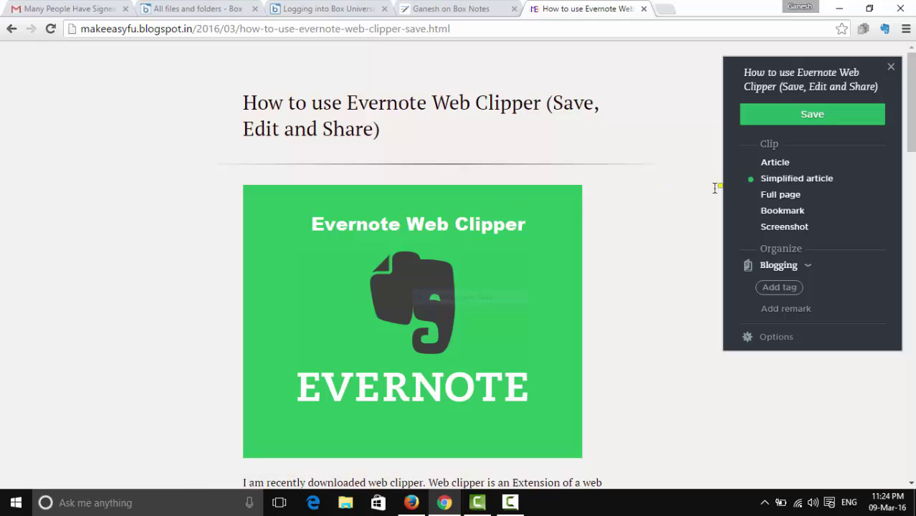
- Preview the Full page and Bookmark clip types, then switch to Screenshot mode
click(774, 195)
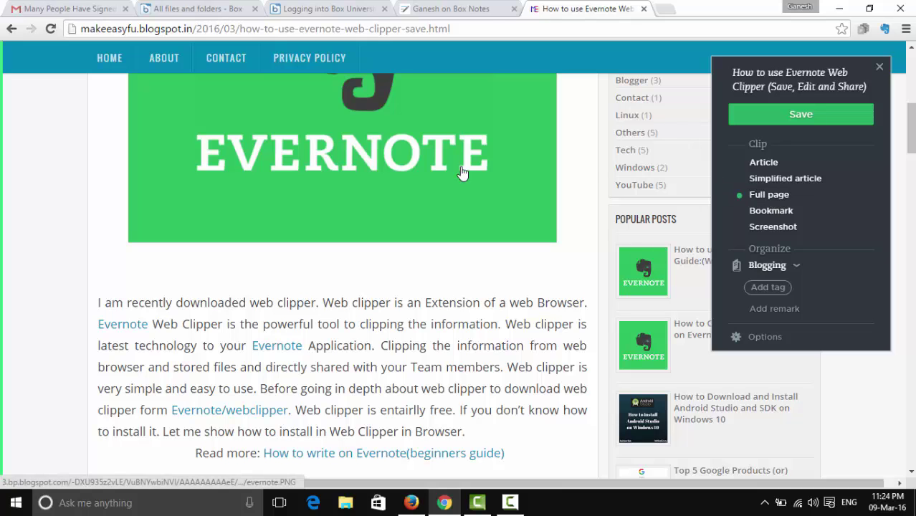
scroll(465, 169, up, 5)
scroll(618, 355, down, 15)
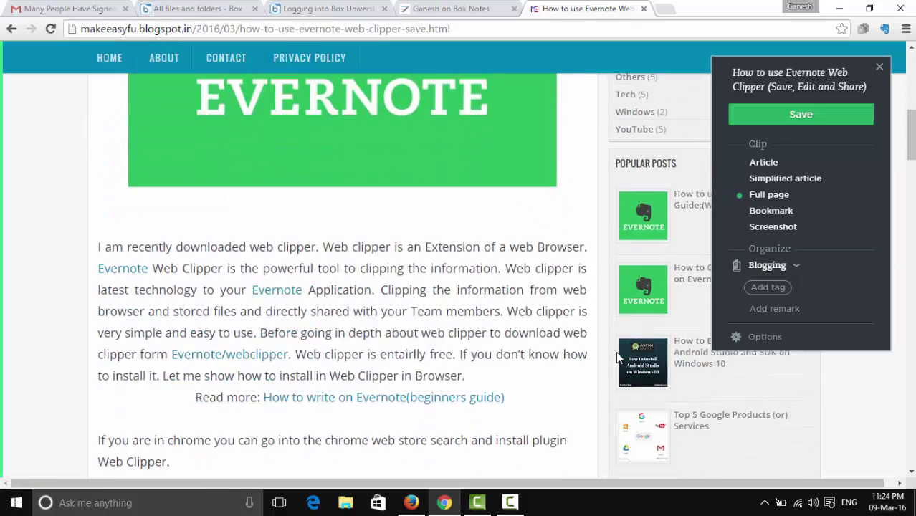
scroll(616, 351, up, 15)
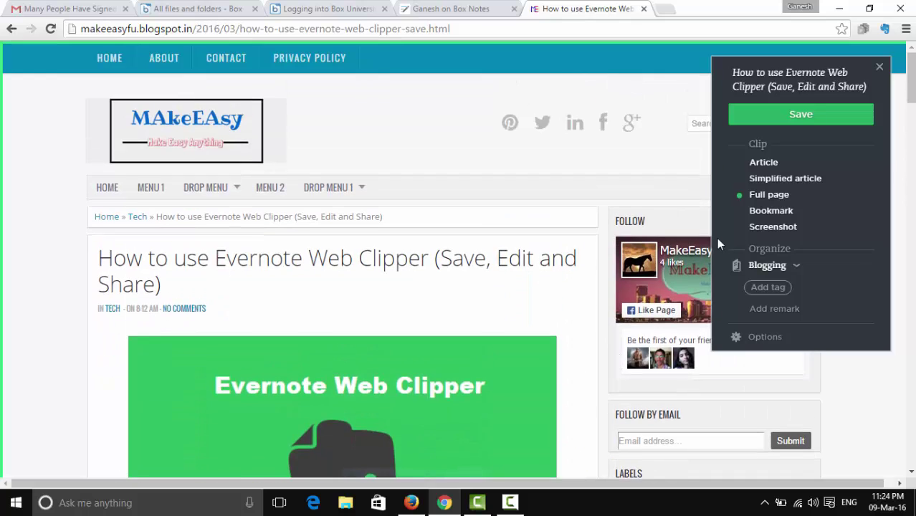
click(770, 210)
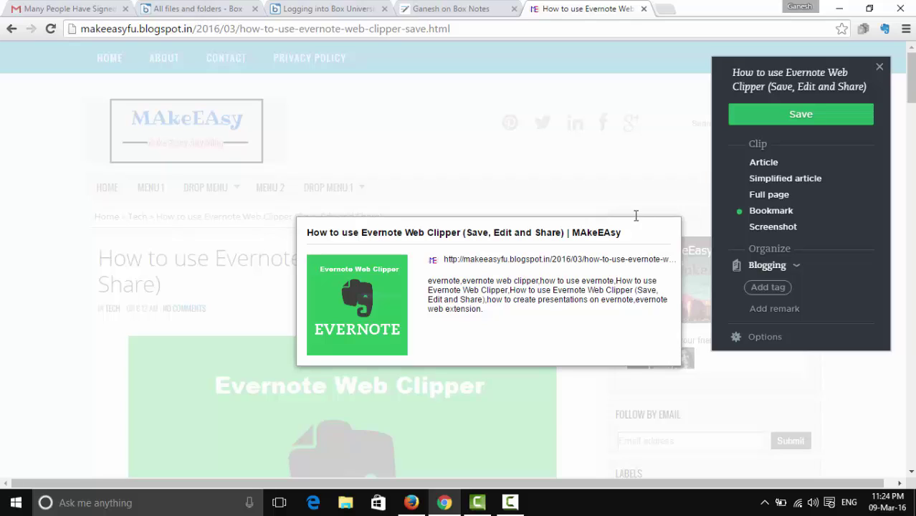
click(788, 228)
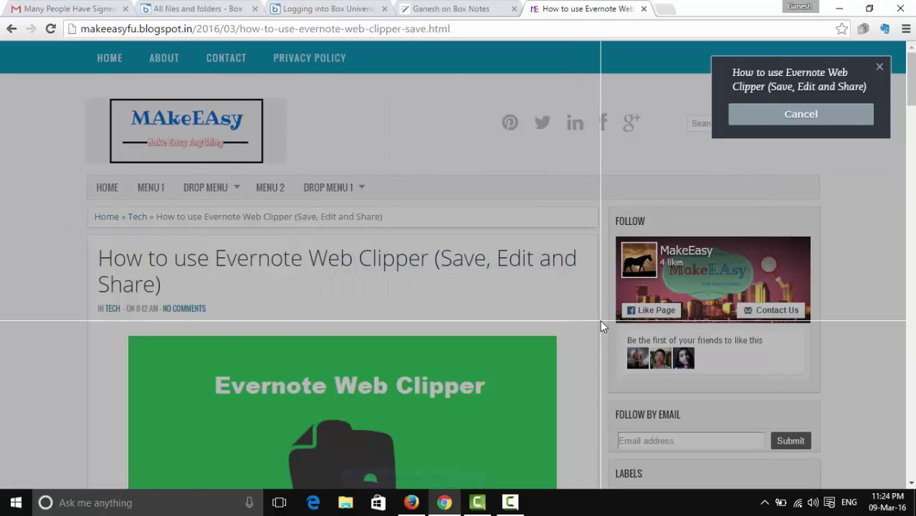
- Restart screenshot mode with Alt+Shift+V and capture the visible page
key(Escape)
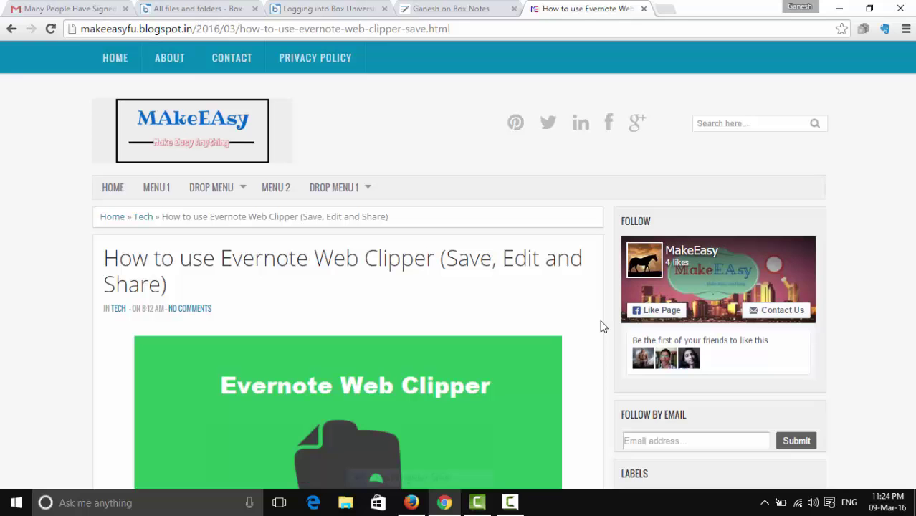
key(alt+shift+v)
key(Return)
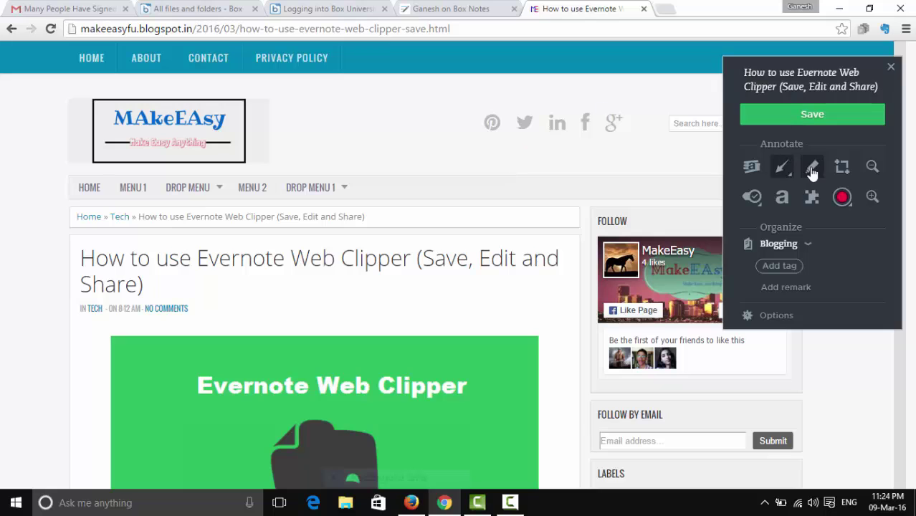
- Crop the screenshot to the article area, excluding the right sidebar, and apply it
click(842, 171)
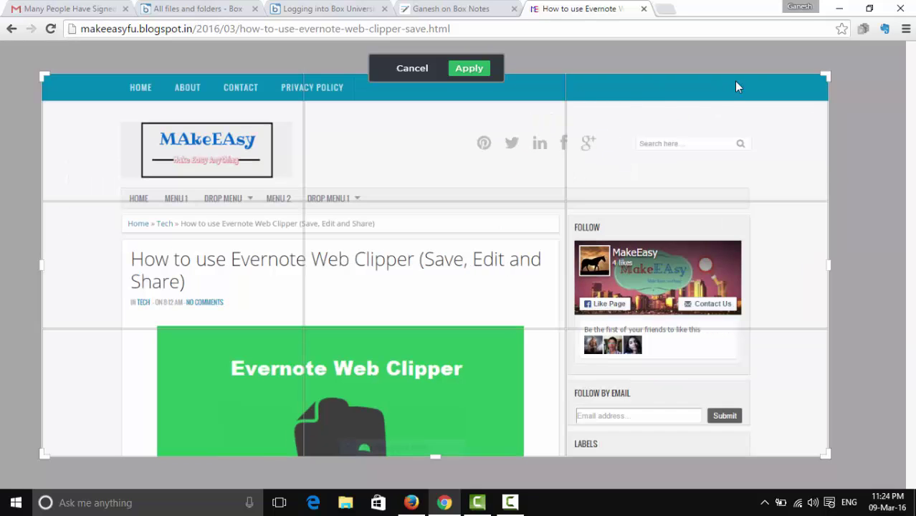
drag(828, 447, 562, 479)
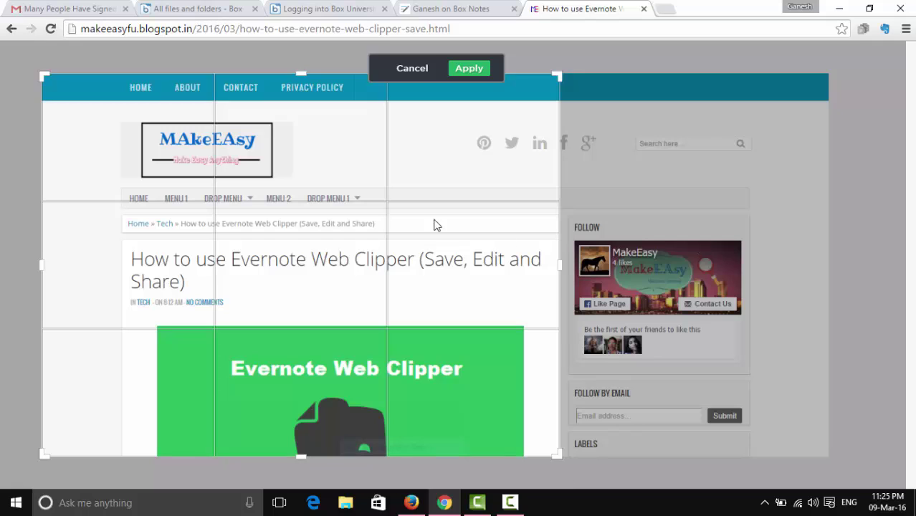
click(469, 68)
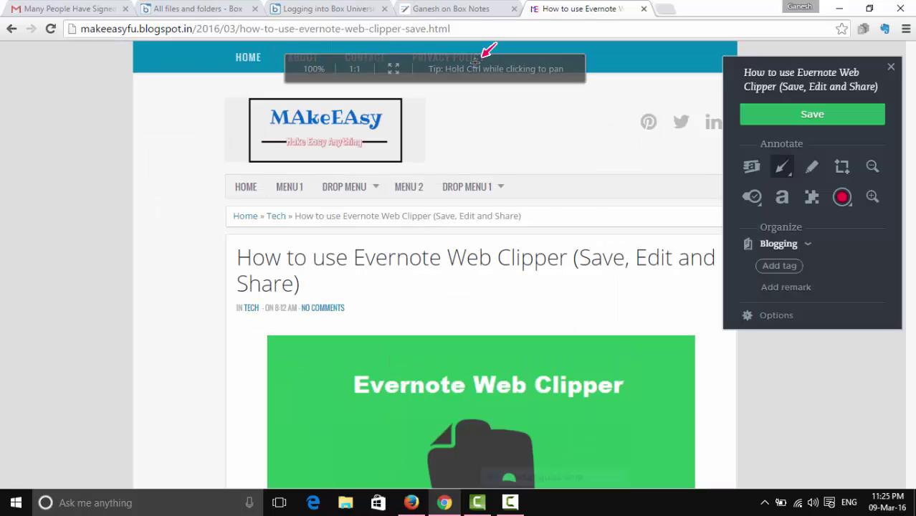
- Add a text label with a name beside the blog logo
click(786, 200)
click(479, 140)
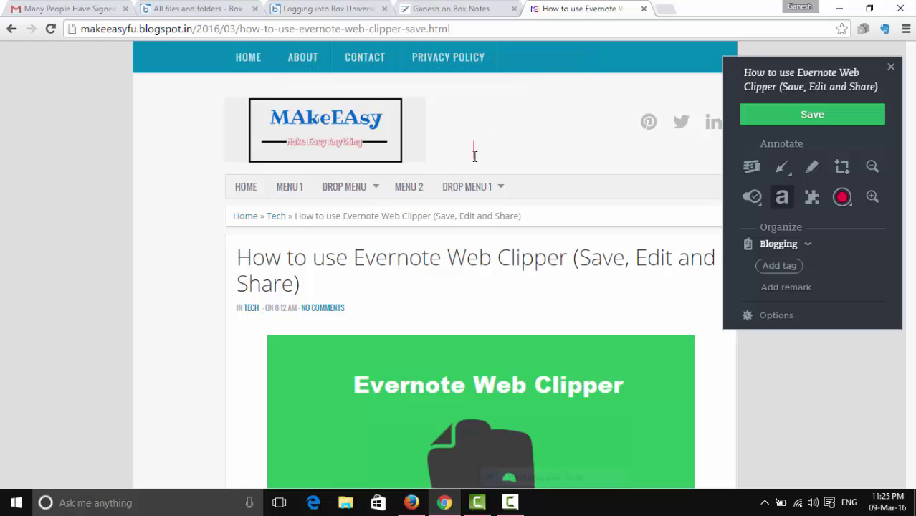
text(ganesh)
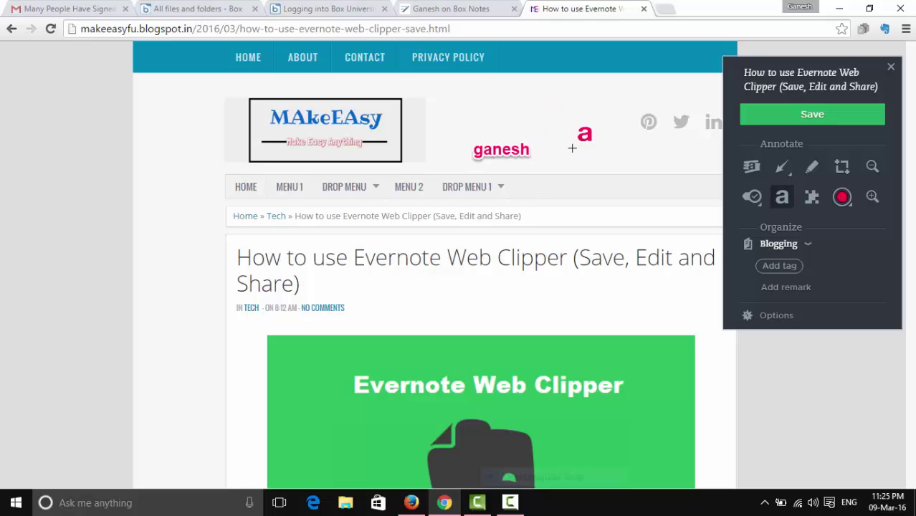
- Stamp exclamation marks on the banner, menu bar, logo, social icons and title end
click(751, 201)
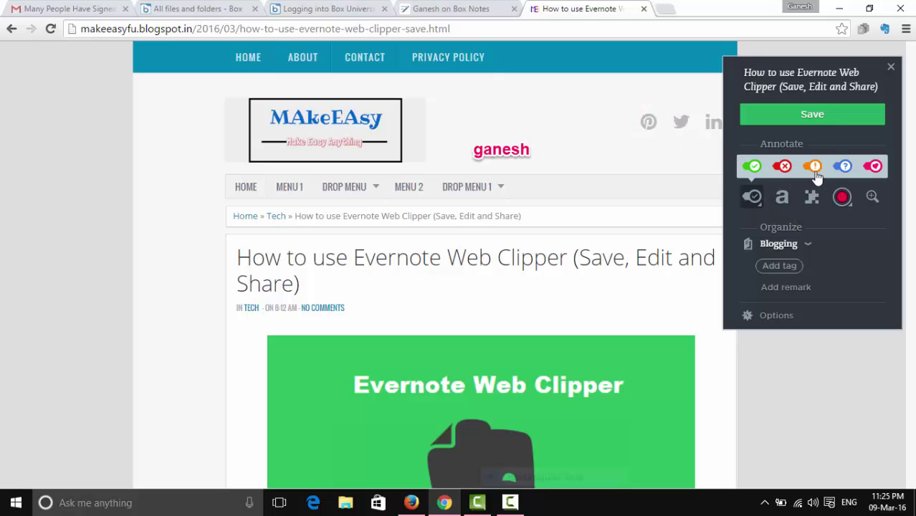
click(391, 340)
click(369, 179)
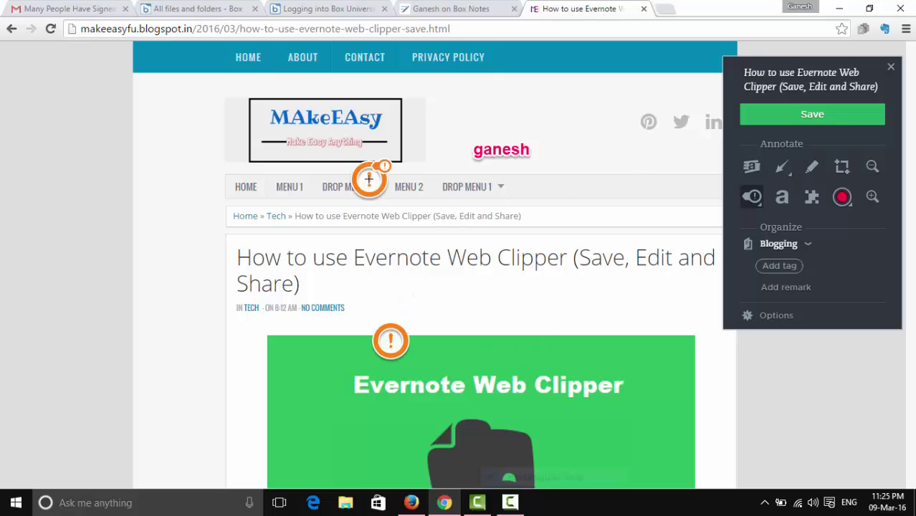
click(294, 117)
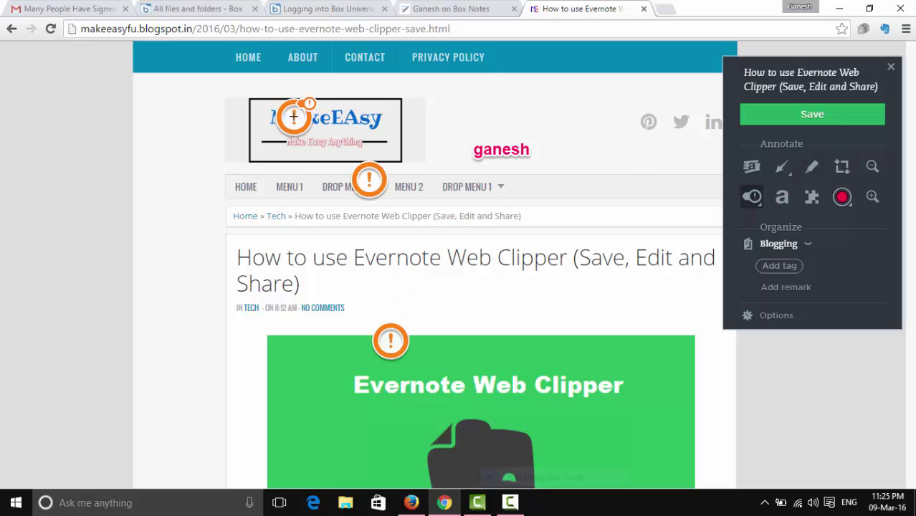
click(638, 134)
click(305, 291)
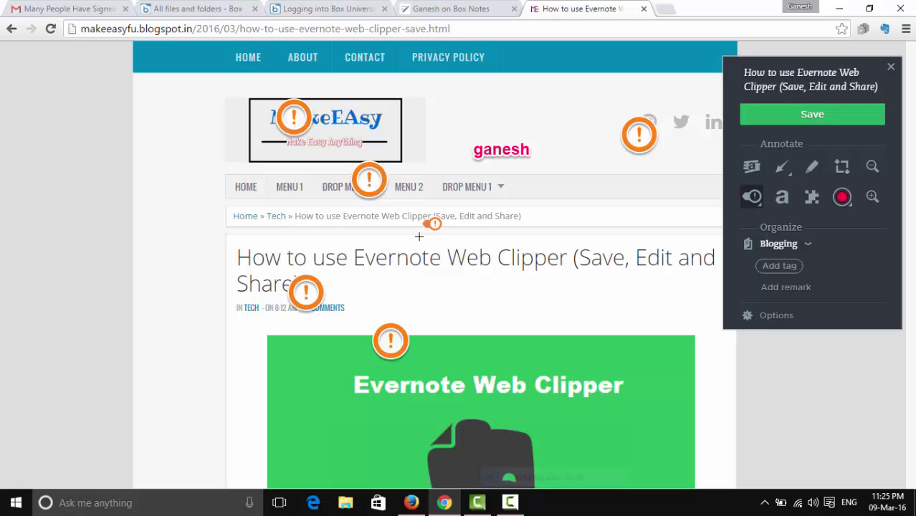
click(813, 167)
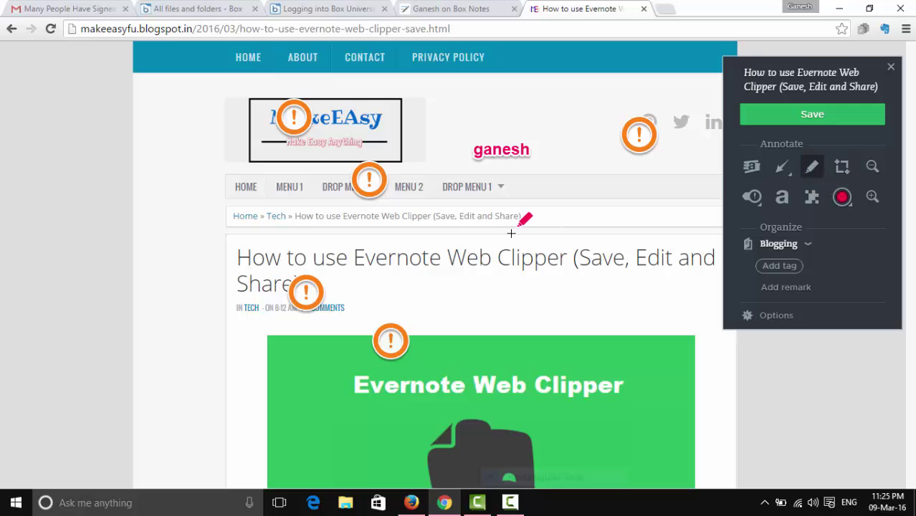
- Circle the title word 'Save' and the HOME menu item with the pink marker
mouse_move(525, 281)
mouse_down()
mouse_move(599, 235)
mouse_move(606, 313)
mouse_up()
drag(521, 307, 539, 271)
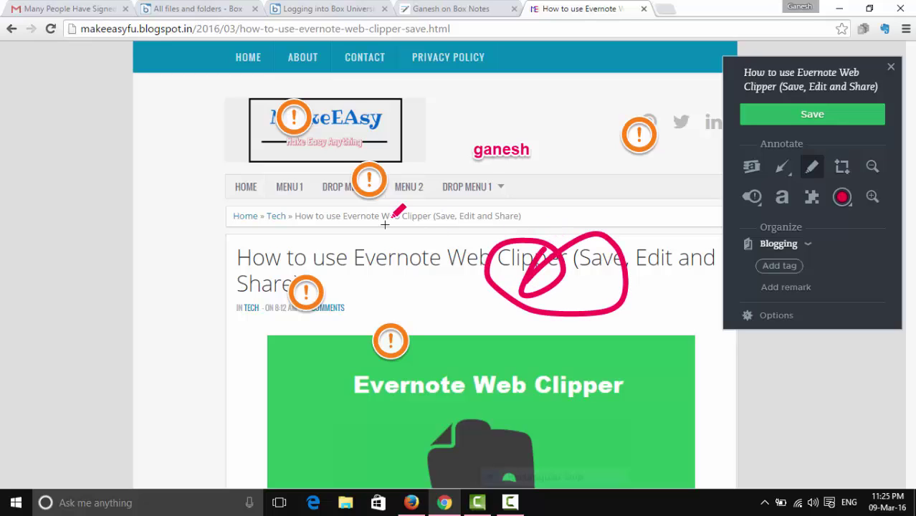
mouse_move(222, 166)
mouse_down()
mouse_move(229, 193)
mouse_move(279, 179)
mouse_move(204, 168)
mouse_move(265, 215)
mouse_up()
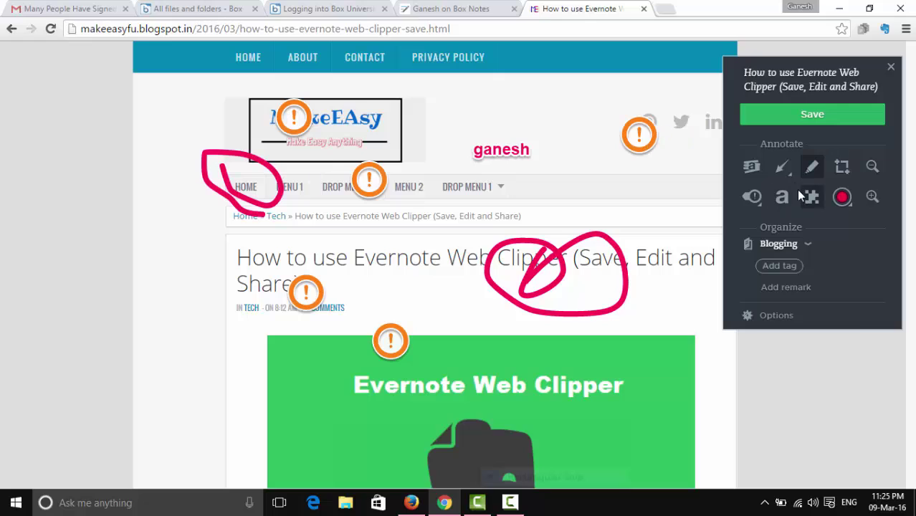
- Draw a pink rounded rectangle beside the logo and save the annotated clip to Evernote
click(787, 171)
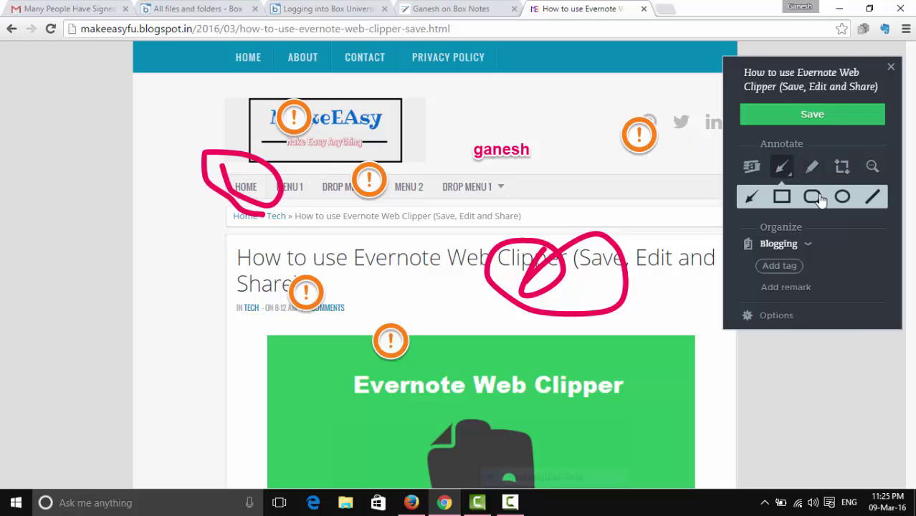
click(815, 199)
drag(443, 147, 490, 164)
drag(542, 183, 393, 119)
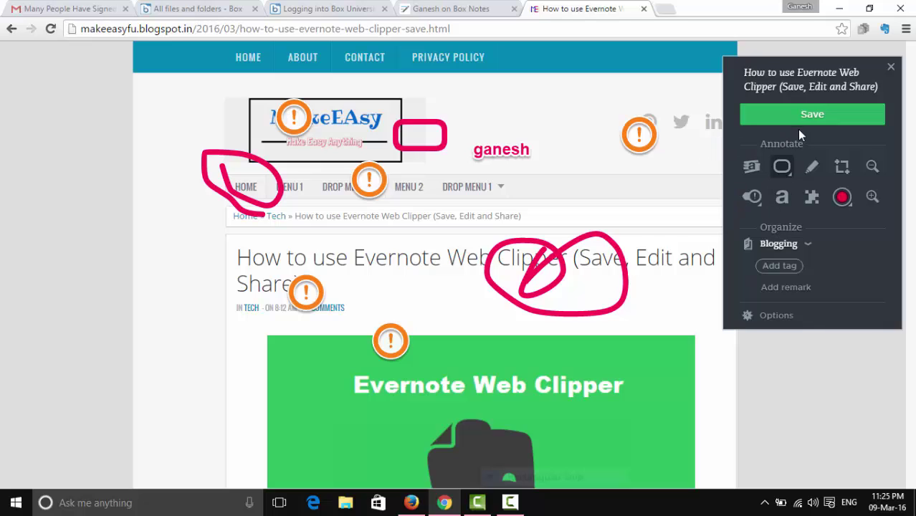
click(812, 115)
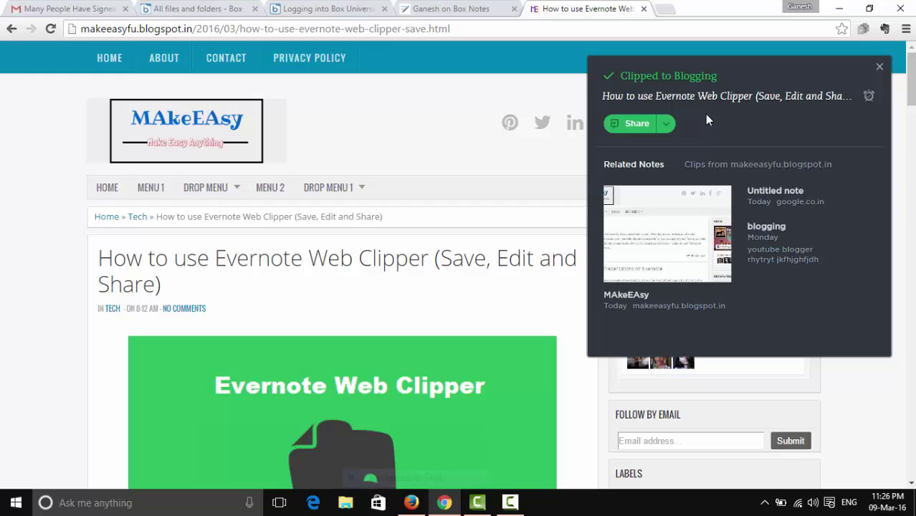
- Open the saved note's sharing options on the confirmation panel, then close them
click(665, 126)
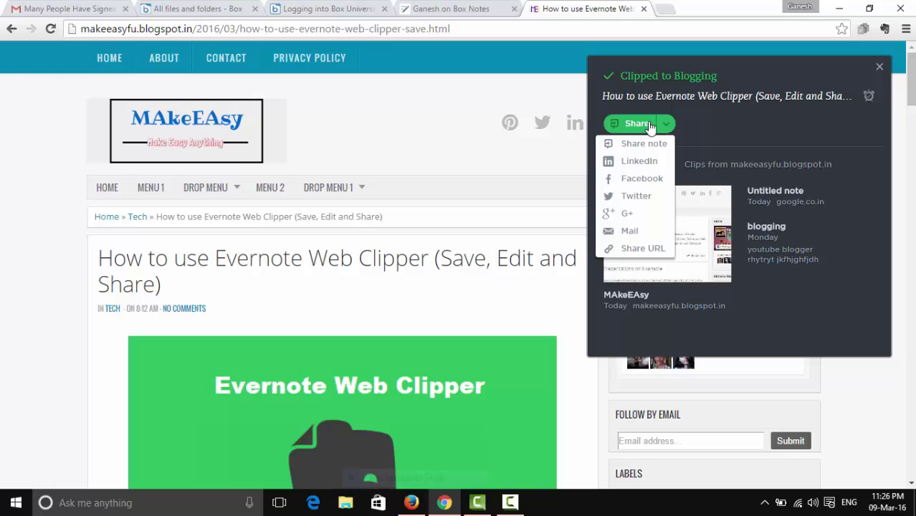
click(738, 119)
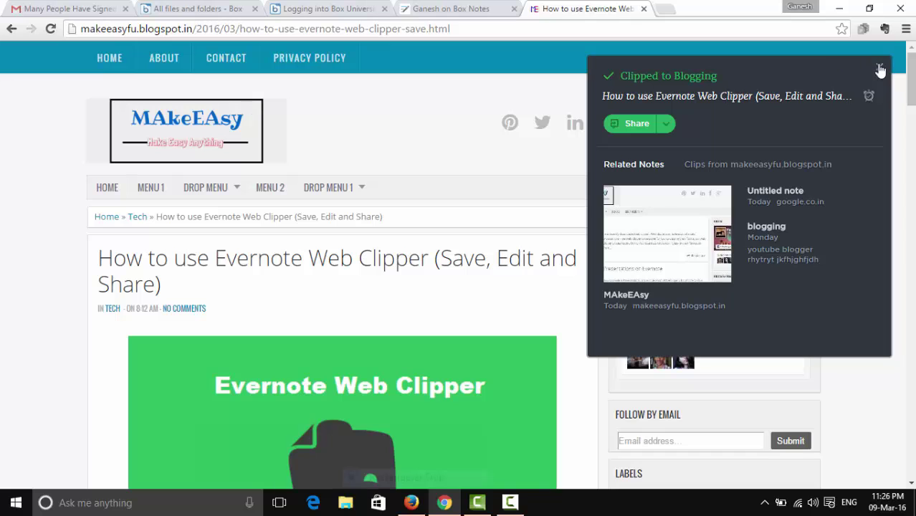
- Reopen the clipper, file the clip in First Notebook, start a remark, then go to Options
click(885, 31)
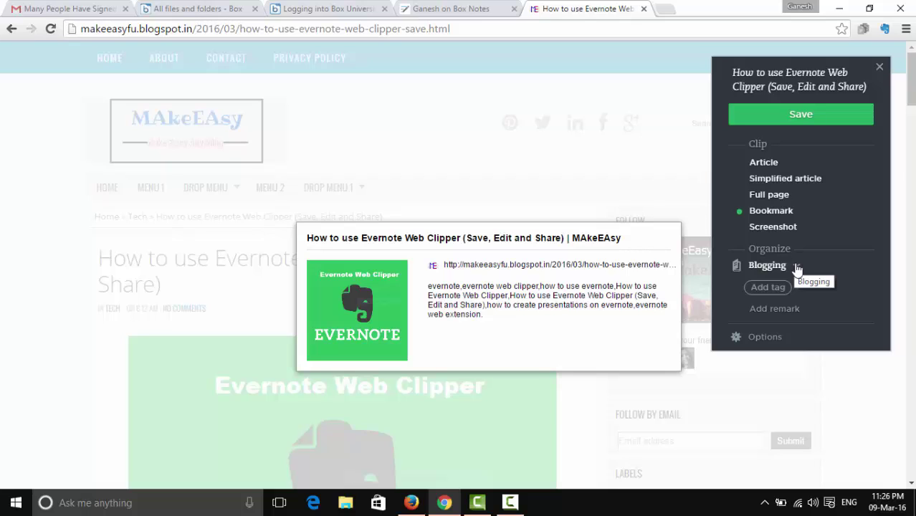
click(797, 267)
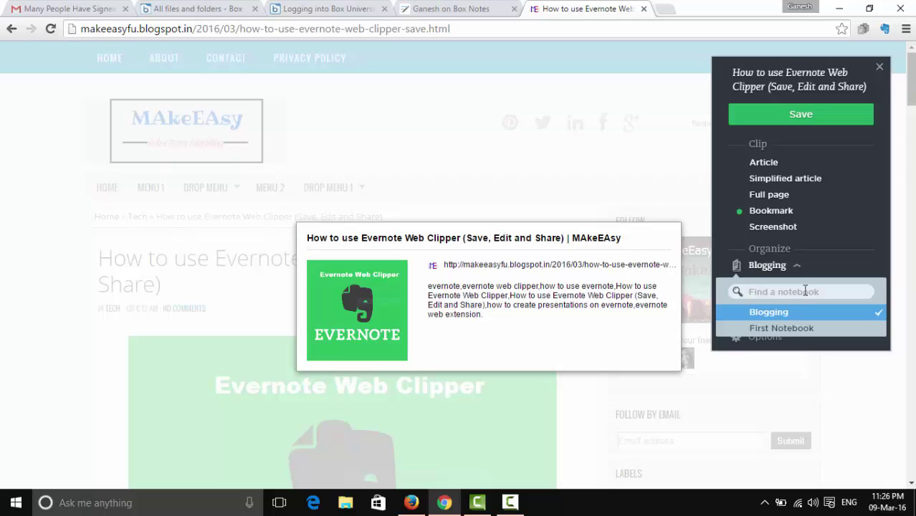
click(806, 291)
click(793, 328)
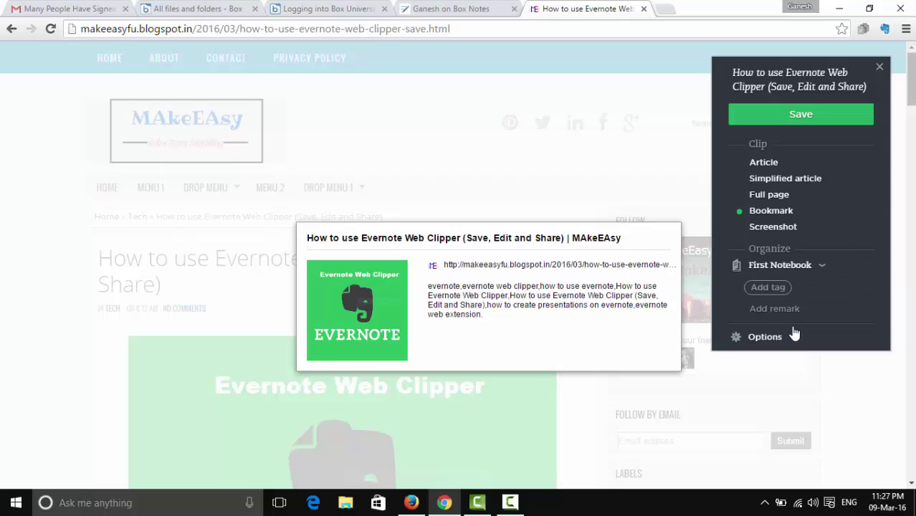
click(782, 310)
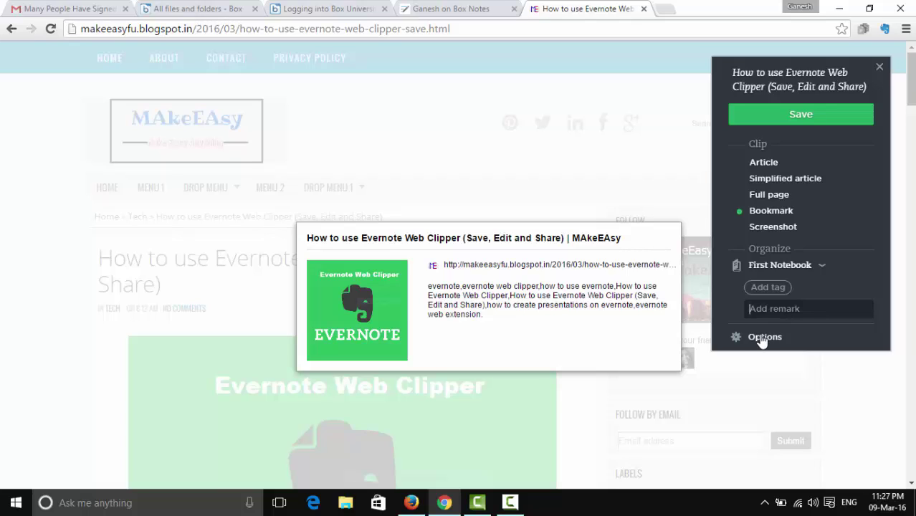
click(764, 336)
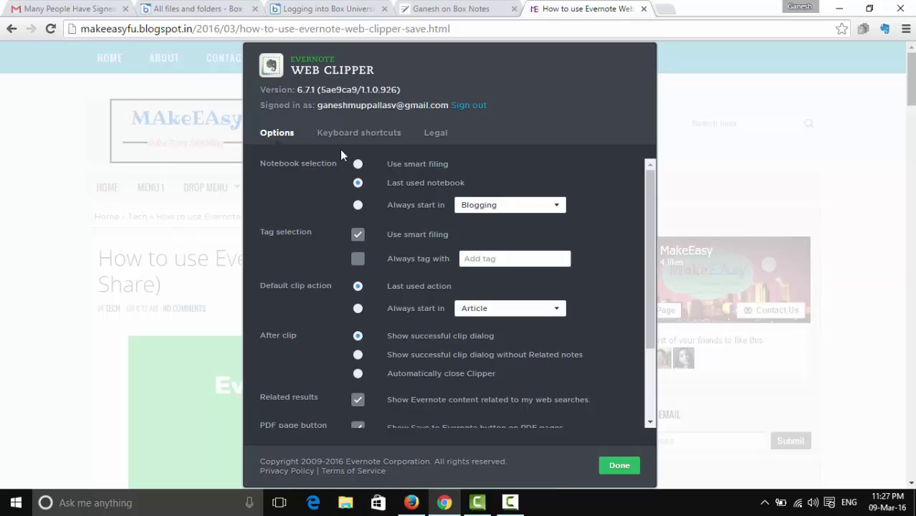
- Browse the Keyboard shortcuts and Legal sections of the settings, then close them with Done
click(362, 136)
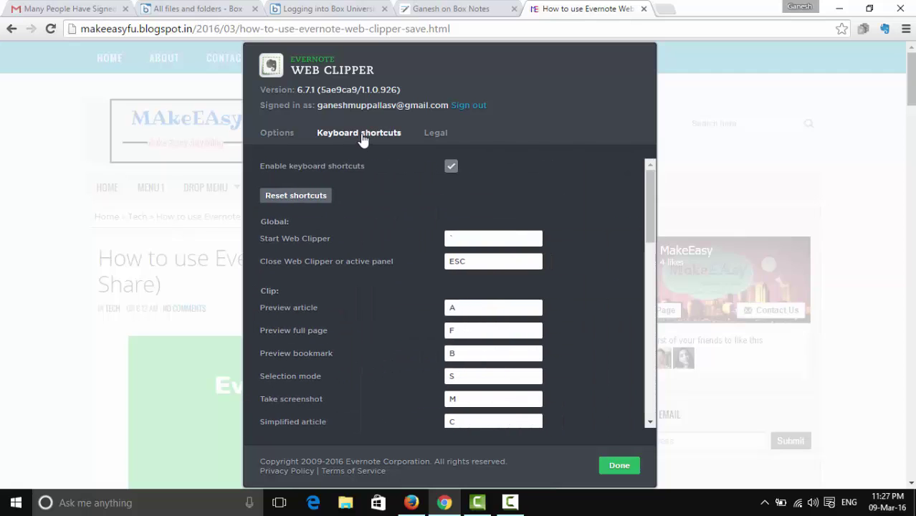
scroll(394, 270, down, 10)
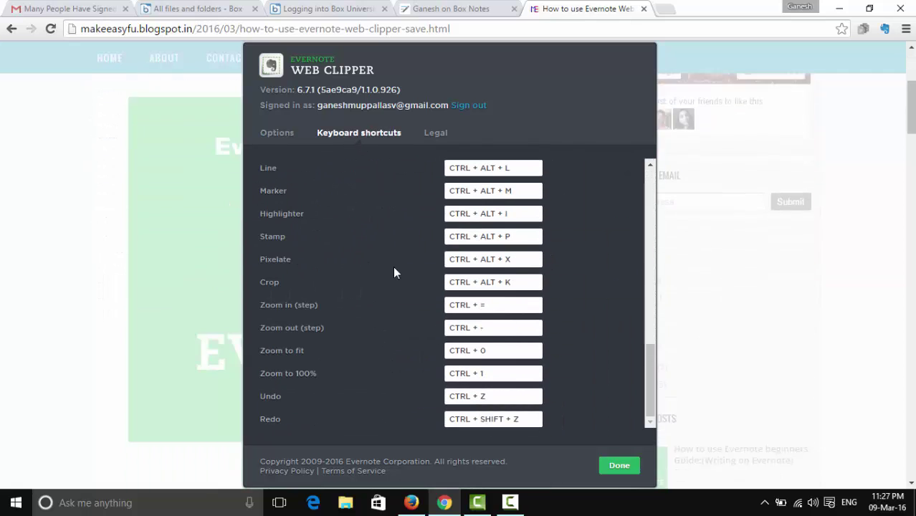
scroll(393, 272, up, 10)
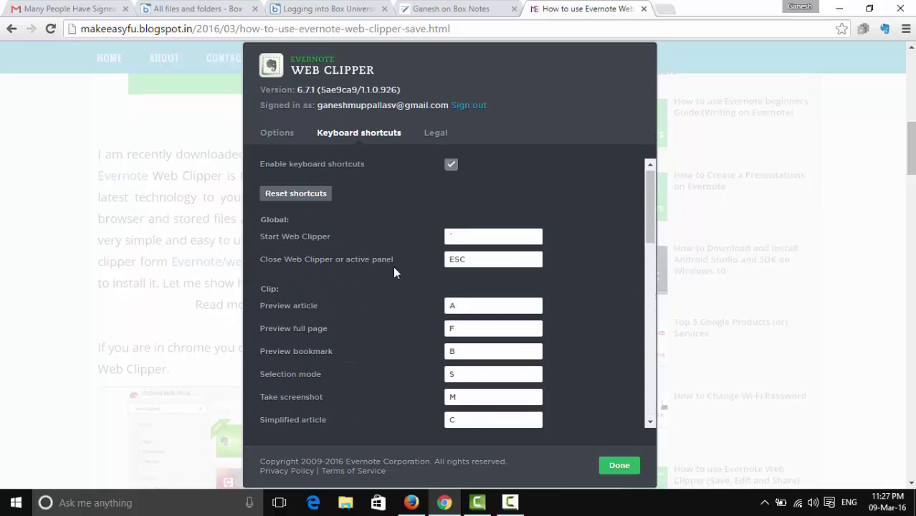
click(433, 142)
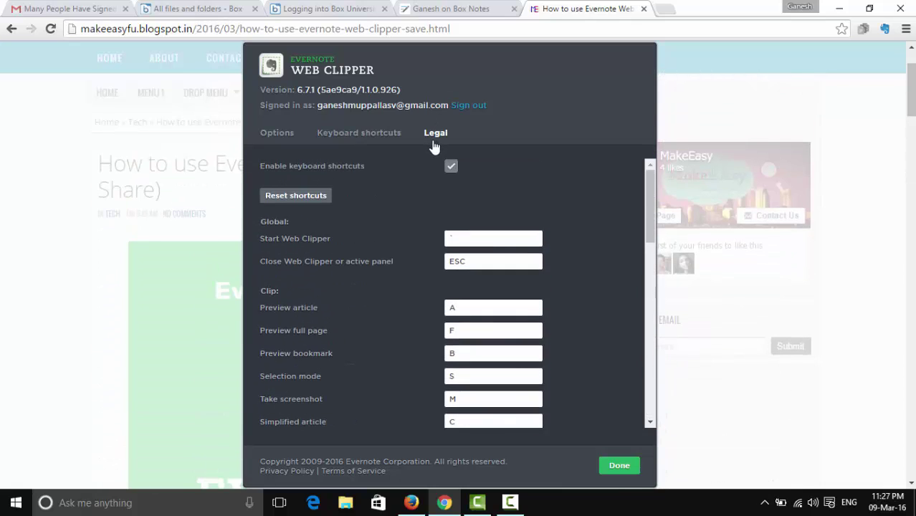
click(614, 466)
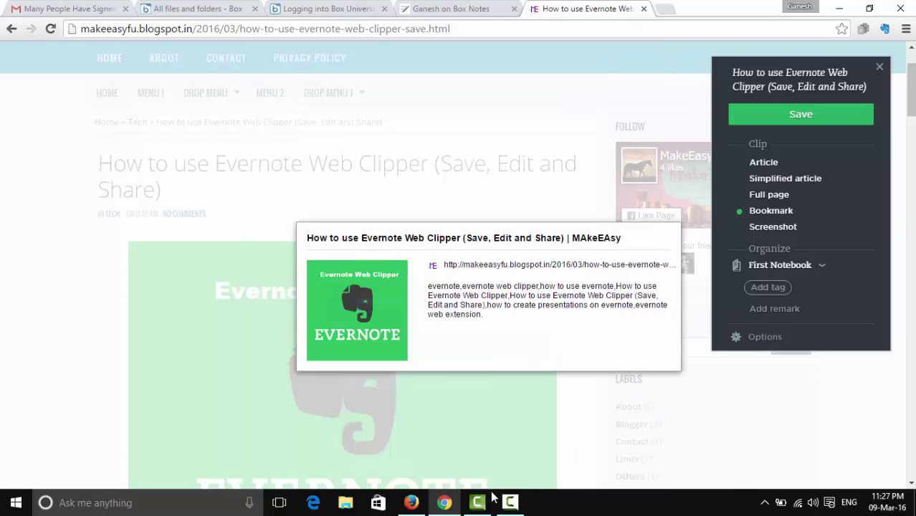